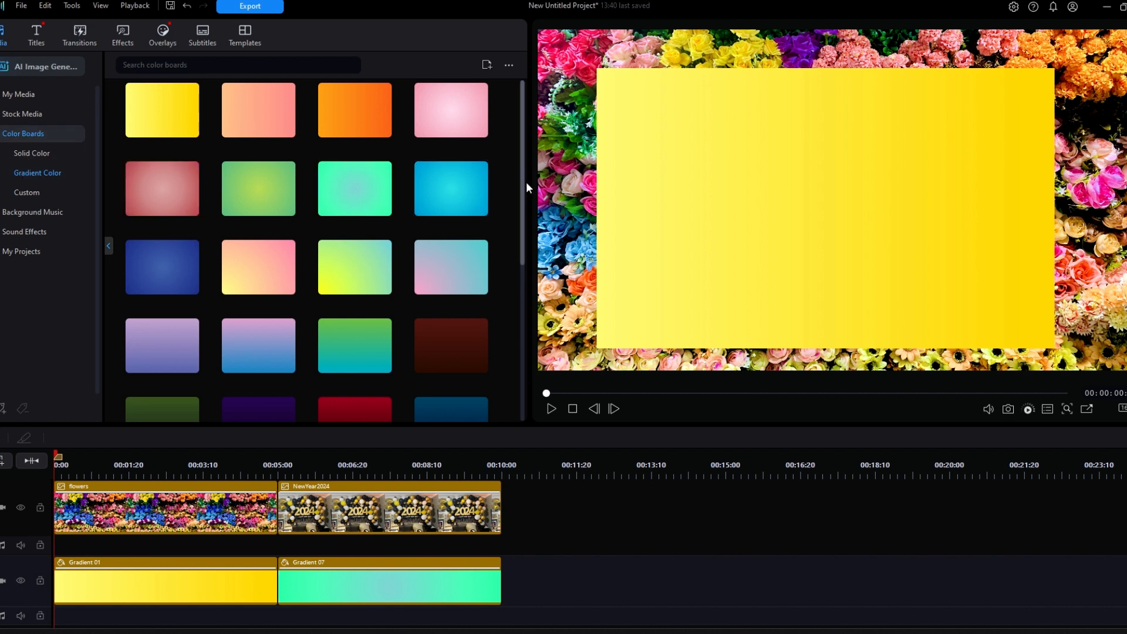
Step: Shorten the yellow Gradient 01 board from its top edge and move it up and right over the flowers picture
{"action": "left_click_drag", "start_coordinate": [523, 207], "coordinate": [532, 178]}
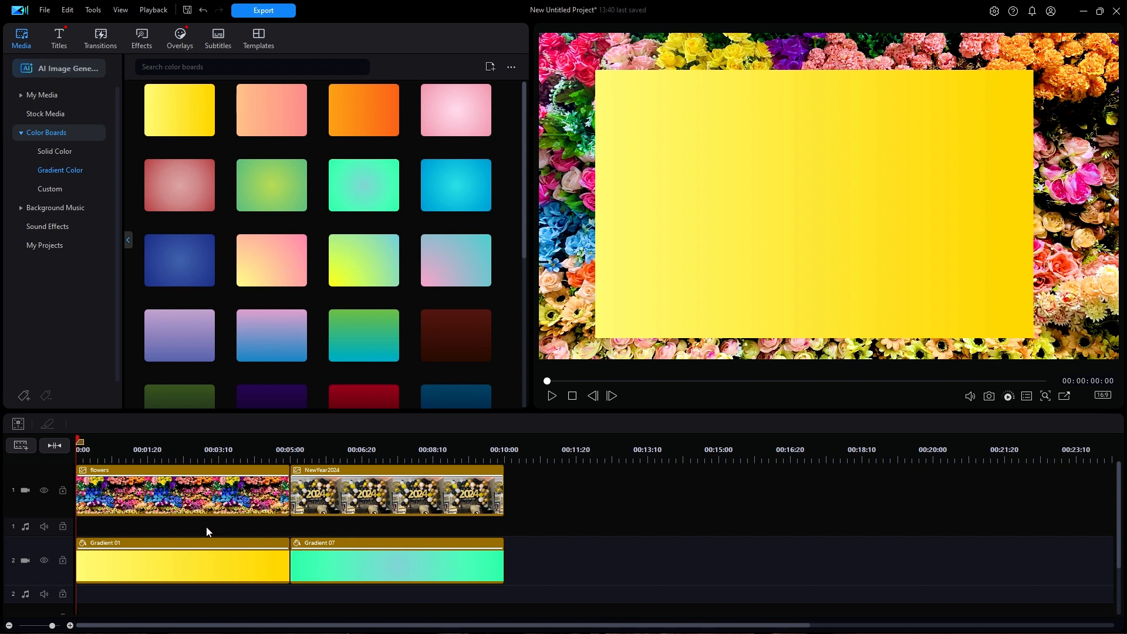
{"action": "left_click", "coordinate": [185, 562]}
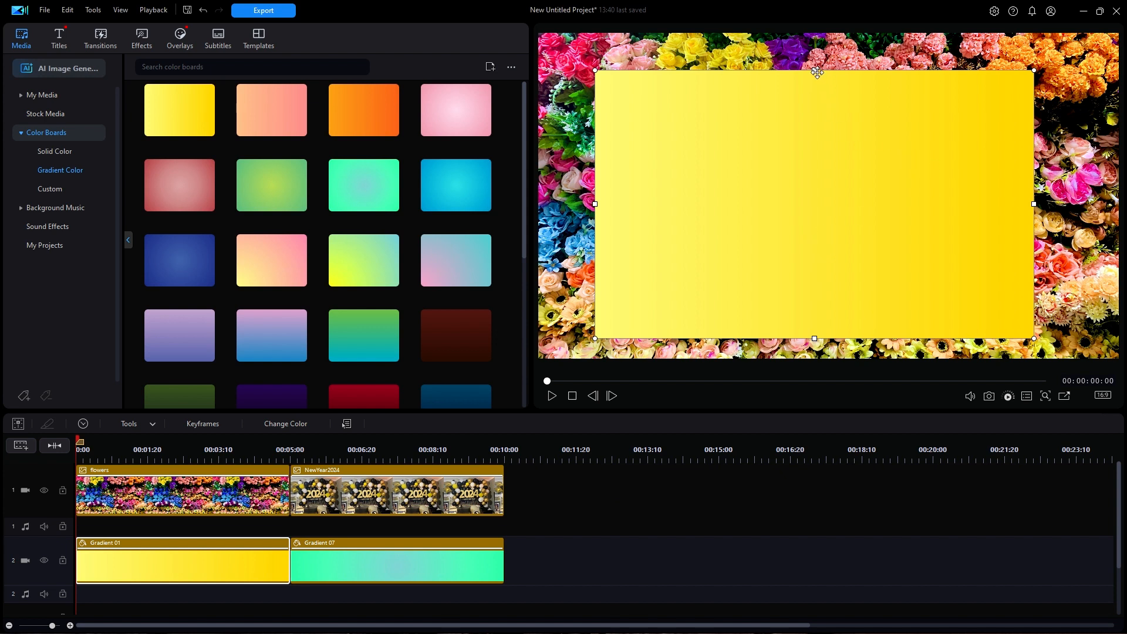
{"action": "left_click_drag", "start_coordinate": [814, 70], "coordinate": [811, 108]}
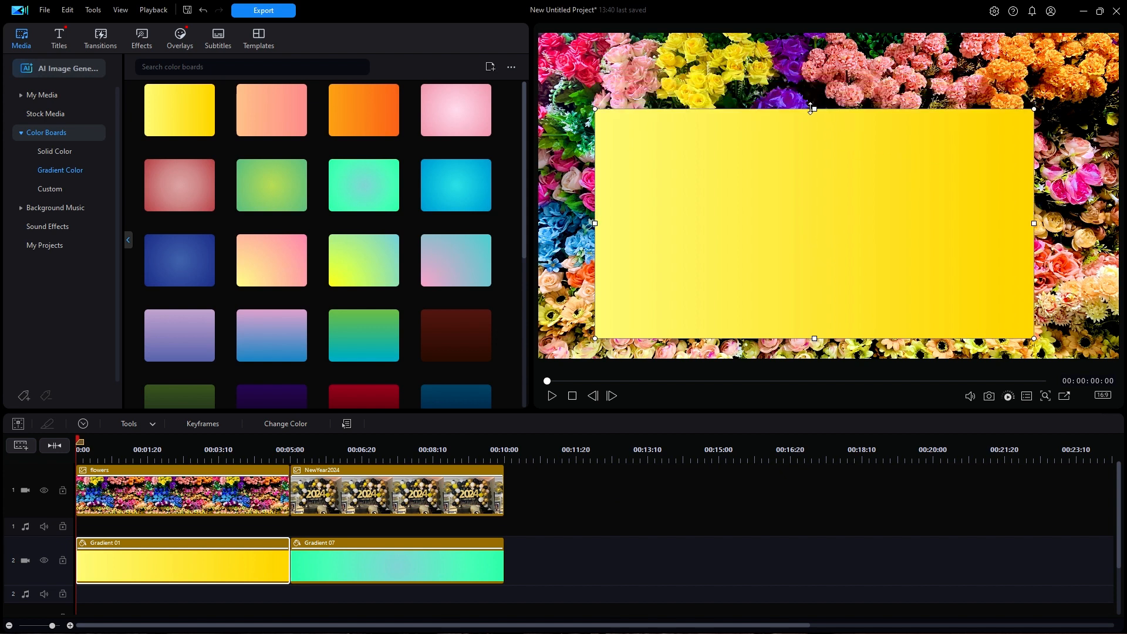
{"action": "left_click_drag", "start_coordinate": [1042, 106], "coordinate": [1024, 84]}
{"action": "key", "text": "ctrl+z"}
{"action": "left_click_drag", "start_coordinate": [787, 176], "coordinate": [809, 159]}
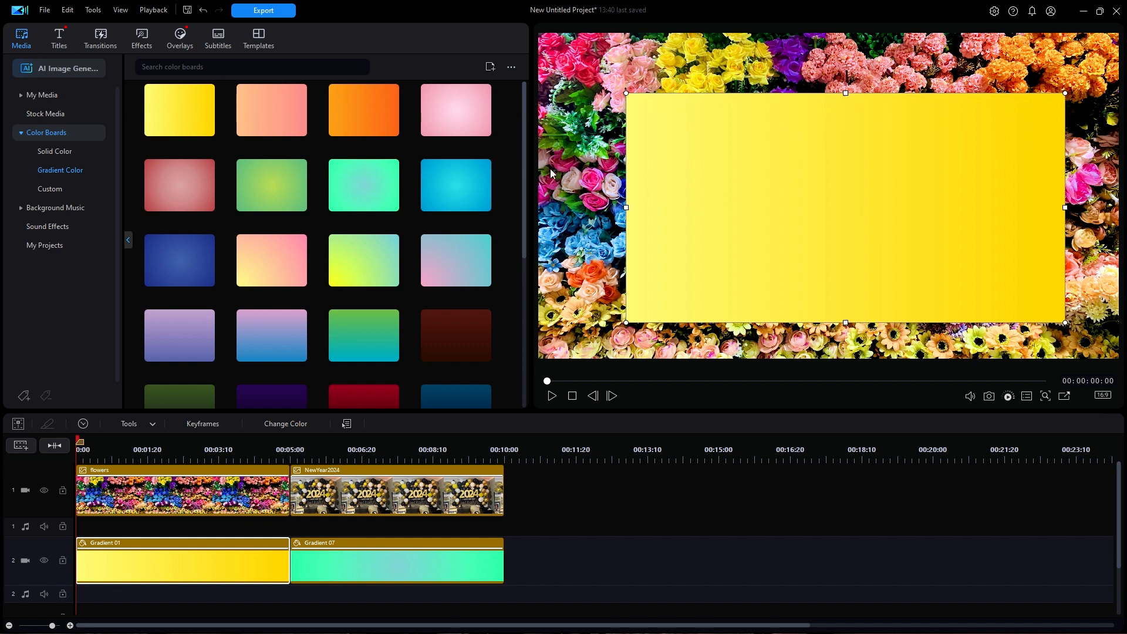
Step: Start a new gradient color board, set its gradient direction to 0°, and cancel it
{"action": "left_click", "coordinate": [491, 68]}
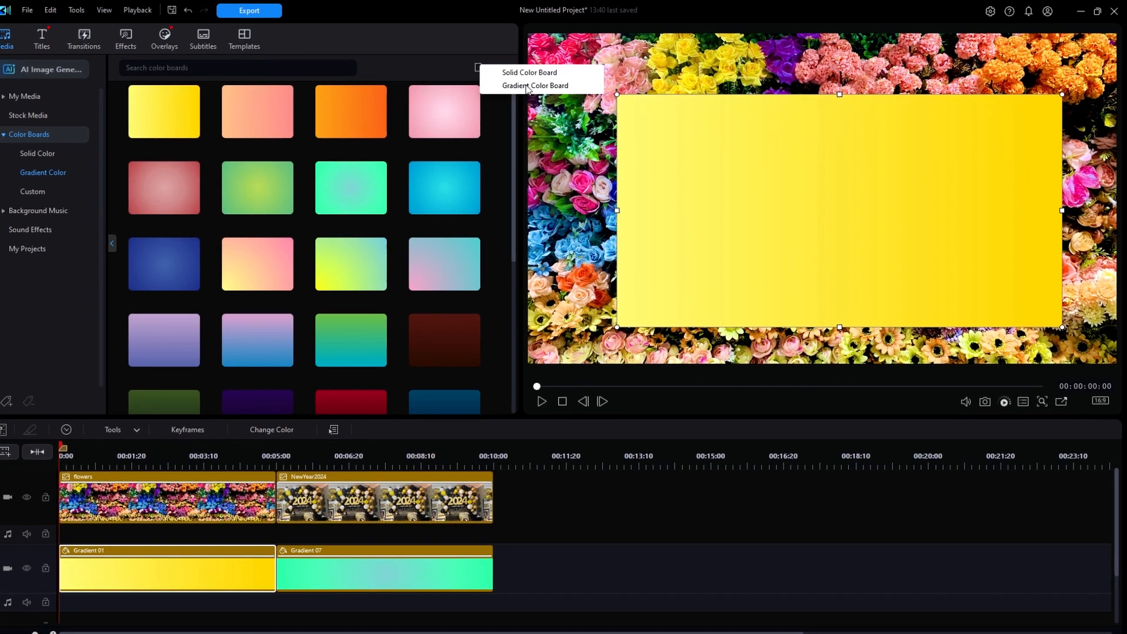
{"action": "left_click", "coordinate": [538, 86]}
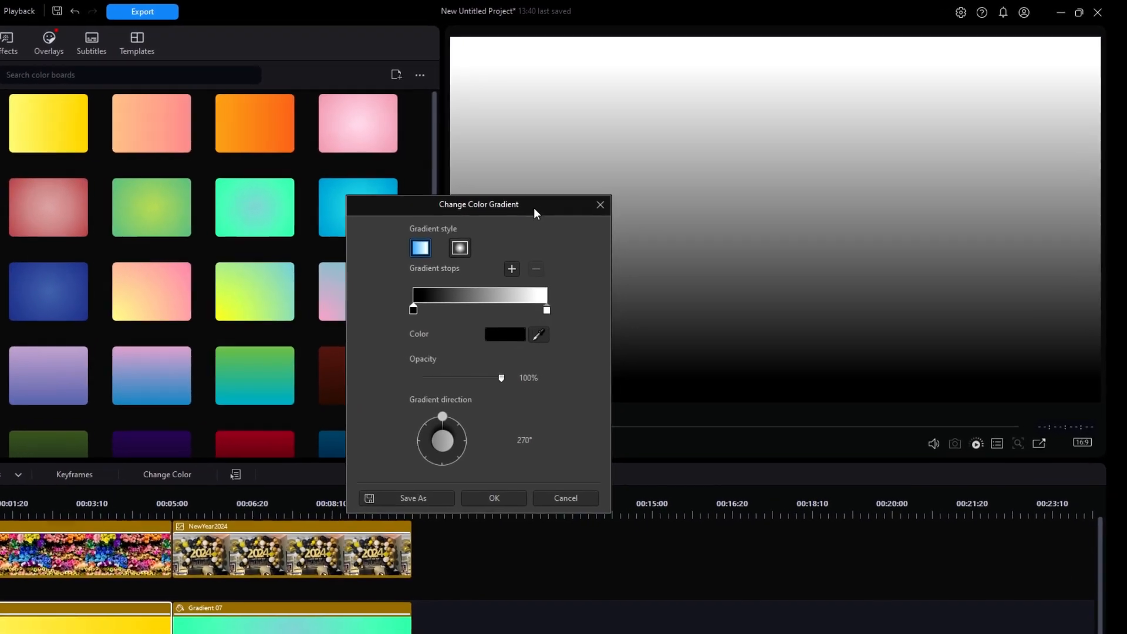
{"action": "left_click_drag", "start_coordinate": [392, 172], "coordinate": [343, 68]}
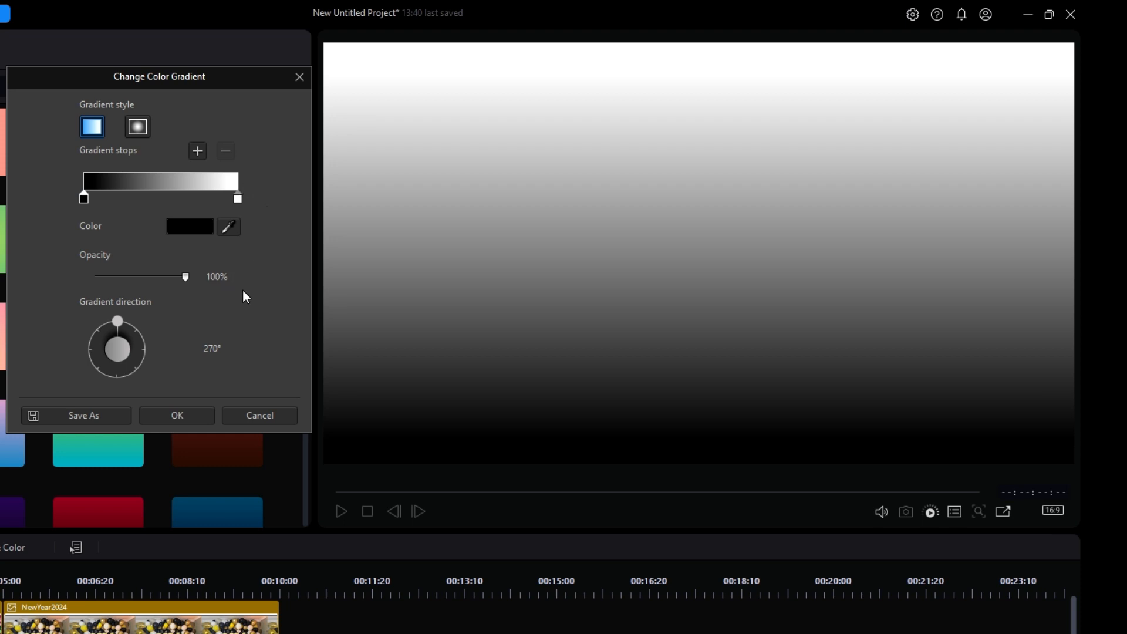
{"action": "left_click", "coordinate": [211, 348]}
{"action": "type", "text": "0"}
{"action": "key", "text": "Return"}
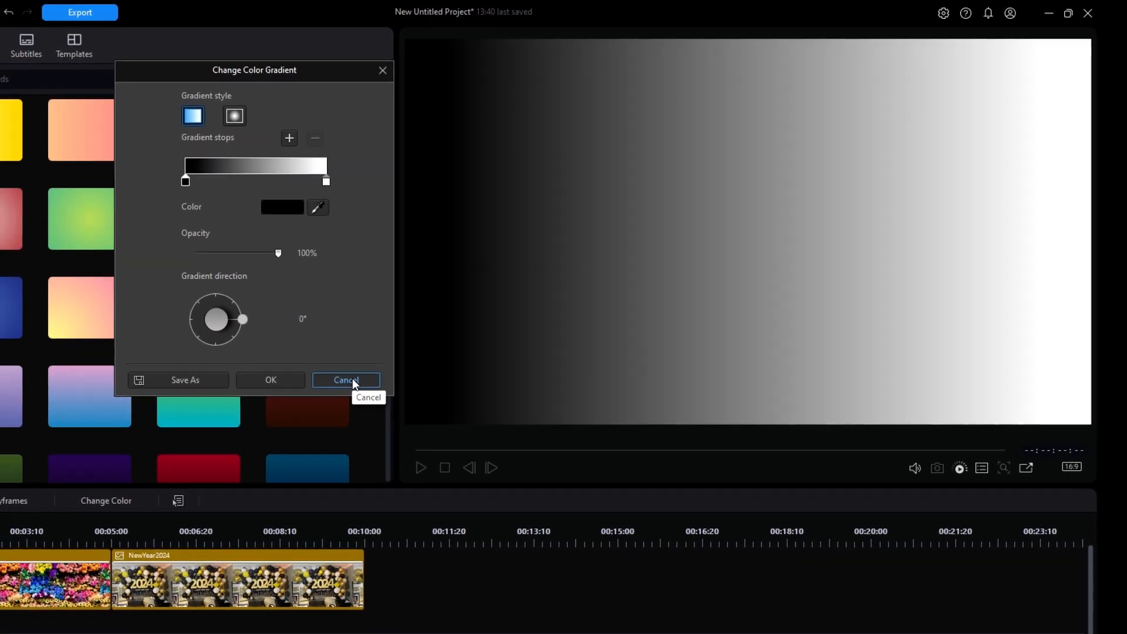
{"action": "left_click", "coordinate": [388, 364]}
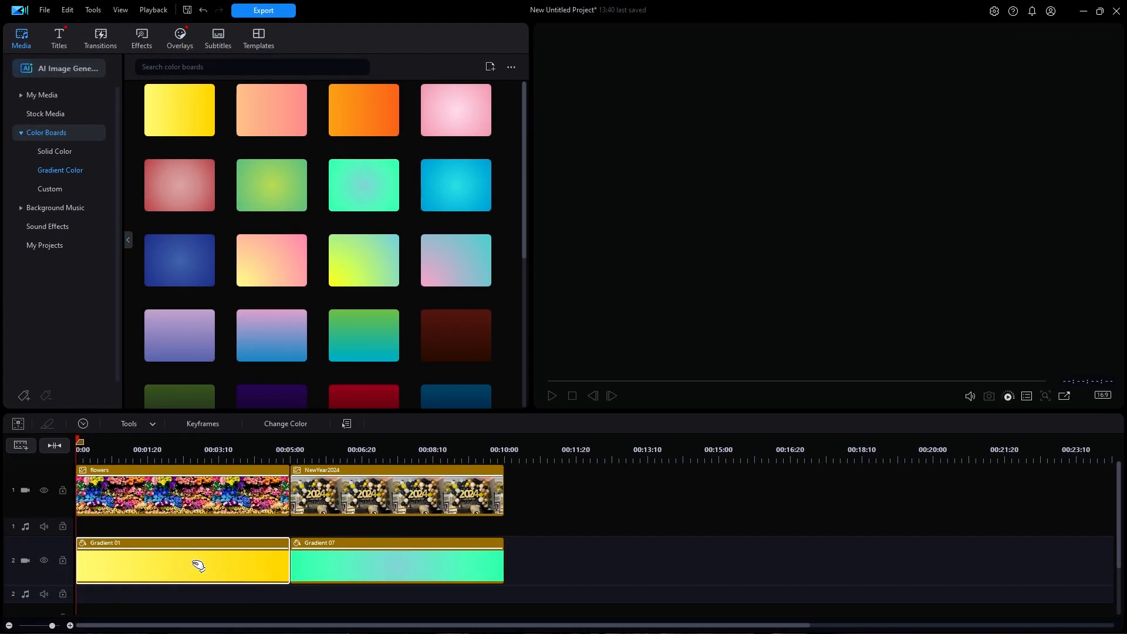
Step: Move the playhead to 00:00:02:22 and open the color gradient settings of the Gradient 01 clip
{"action": "left_click", "coordinate": [194, 447]}
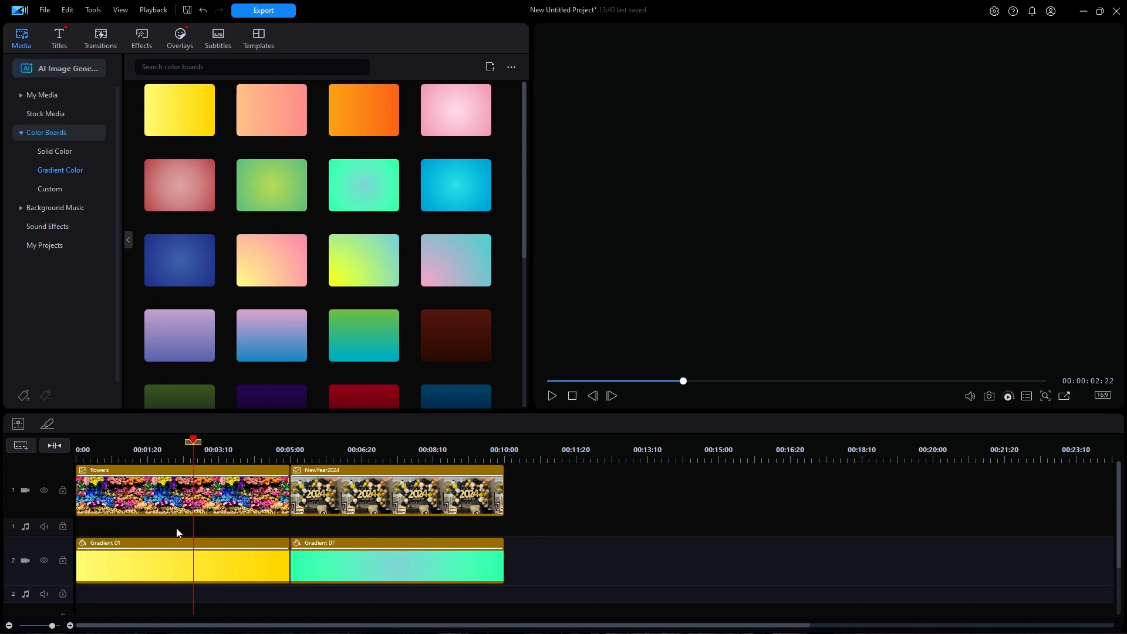
{"action": "left_click", "coordinate": [227, 553]}
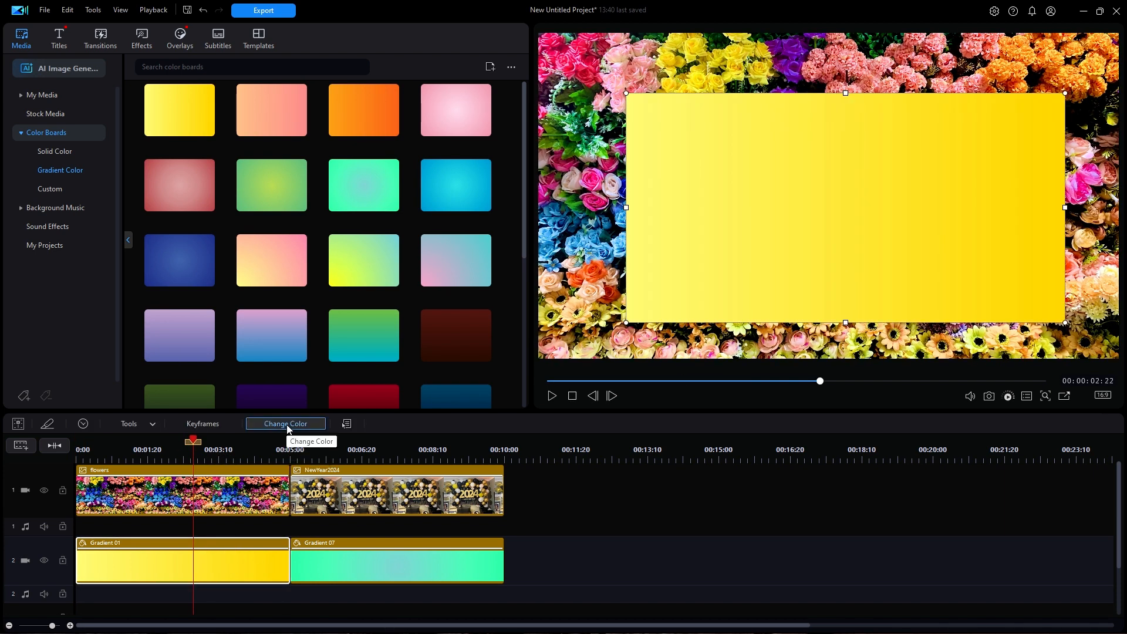
{"action": "right_click", "coordinate": [228, 567]}
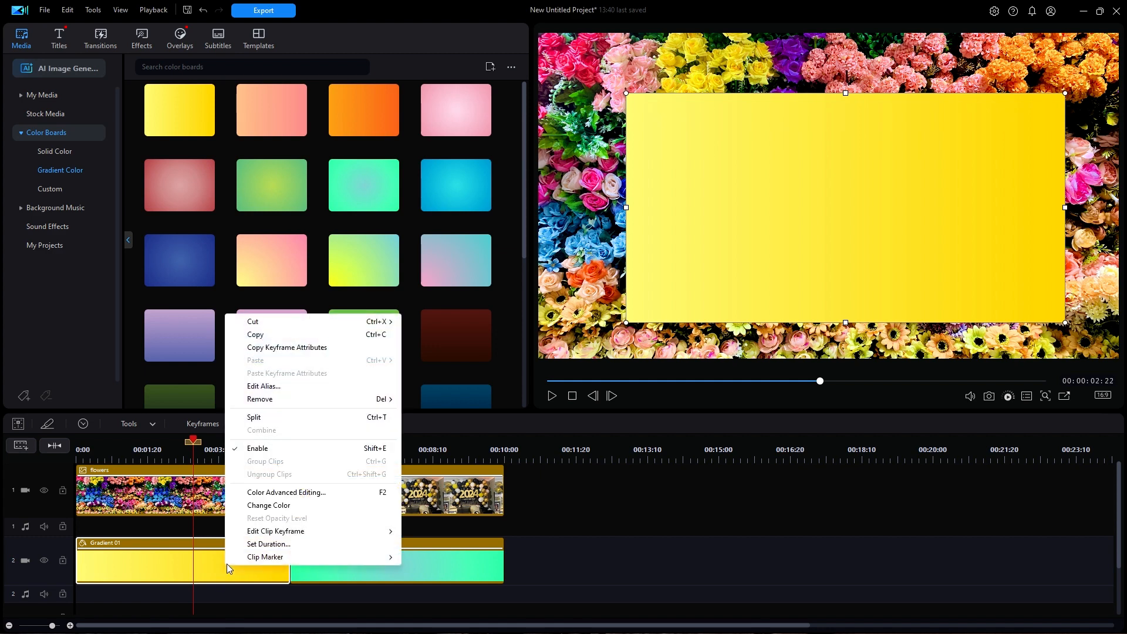
{"action": "left_click", "coordinate": [263, 506]}
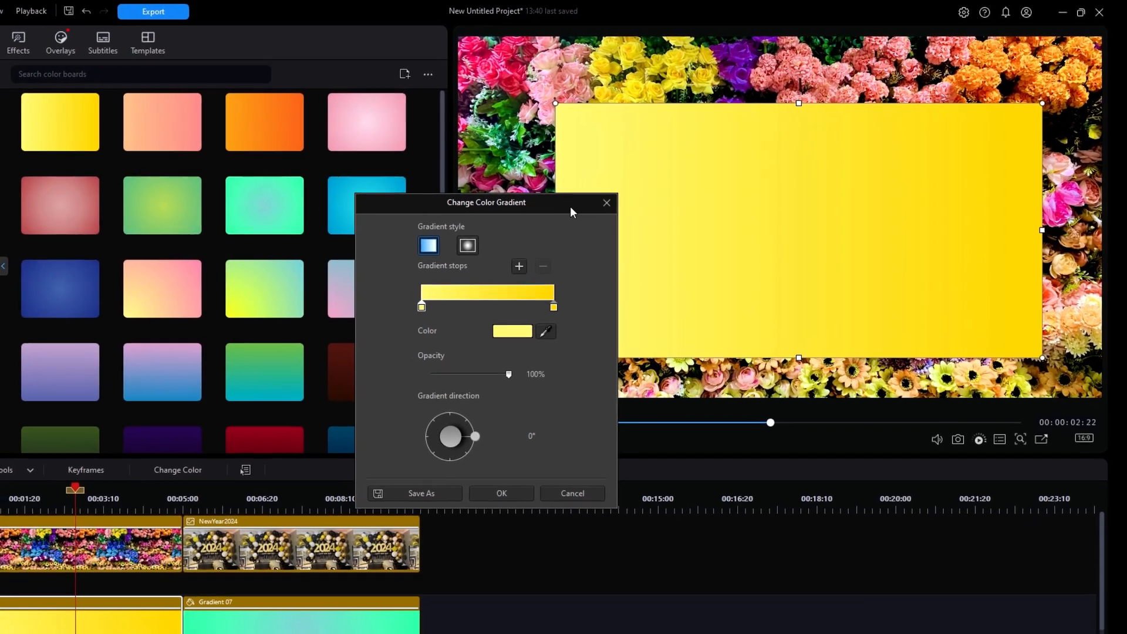
{"action": "left_click_drag", "start_coordinate": [570, 206], "coordinate": [404, 102]}
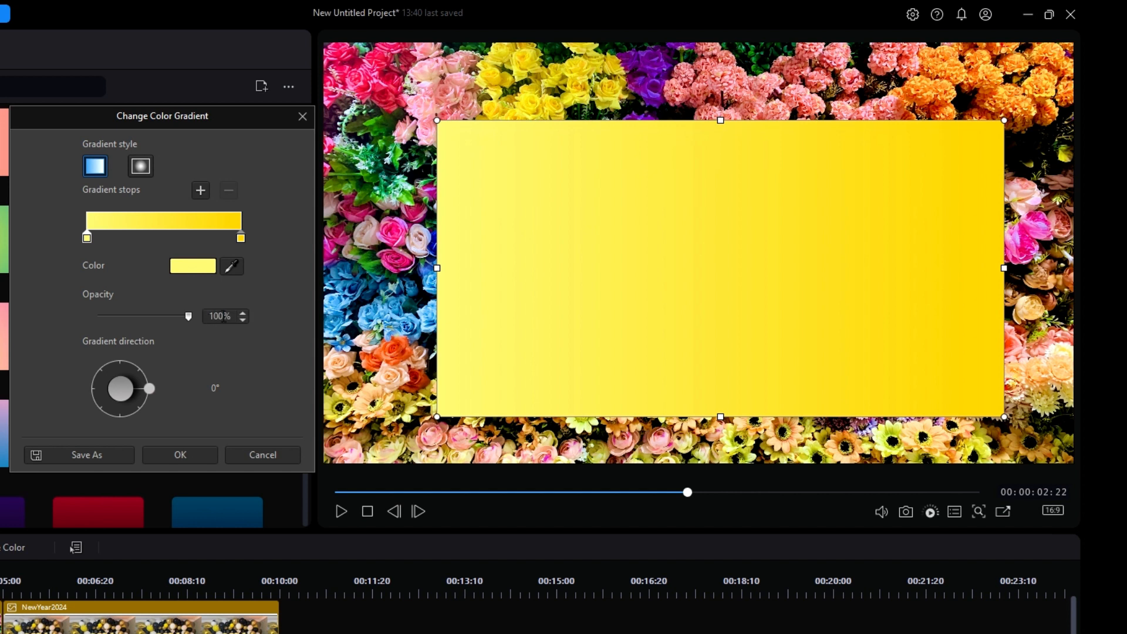
Step: Lower the opacity of the gradient's left stop to 47% and restore it to 100%
{"action": "left_click", "coordinate": [241, 239]}
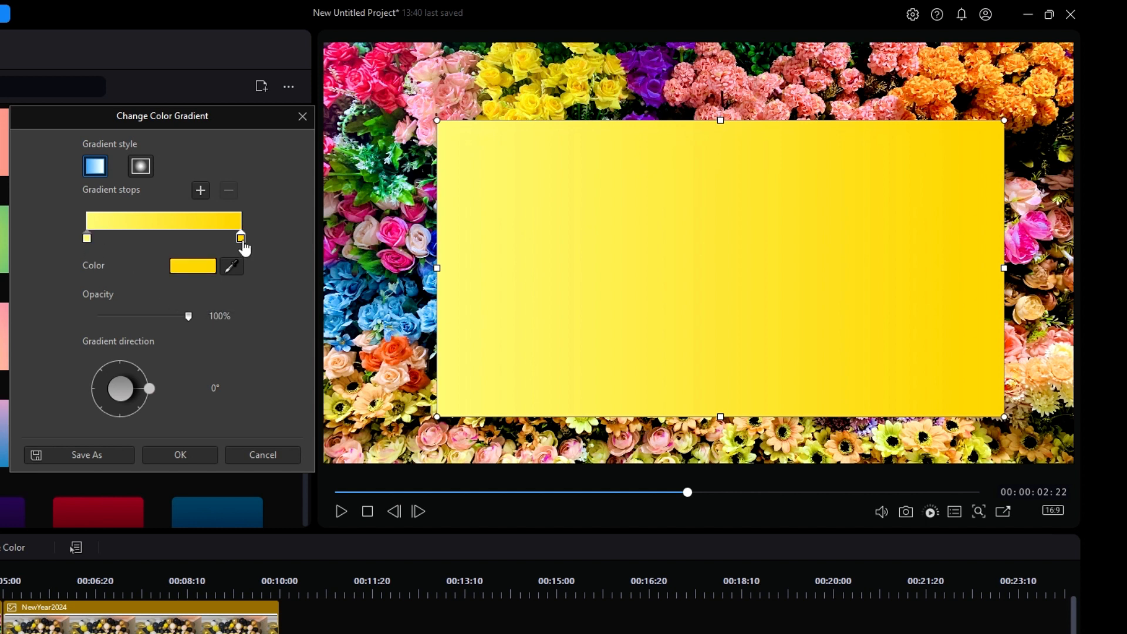
{"action": "left_click", "coordinate": [87, 239]}
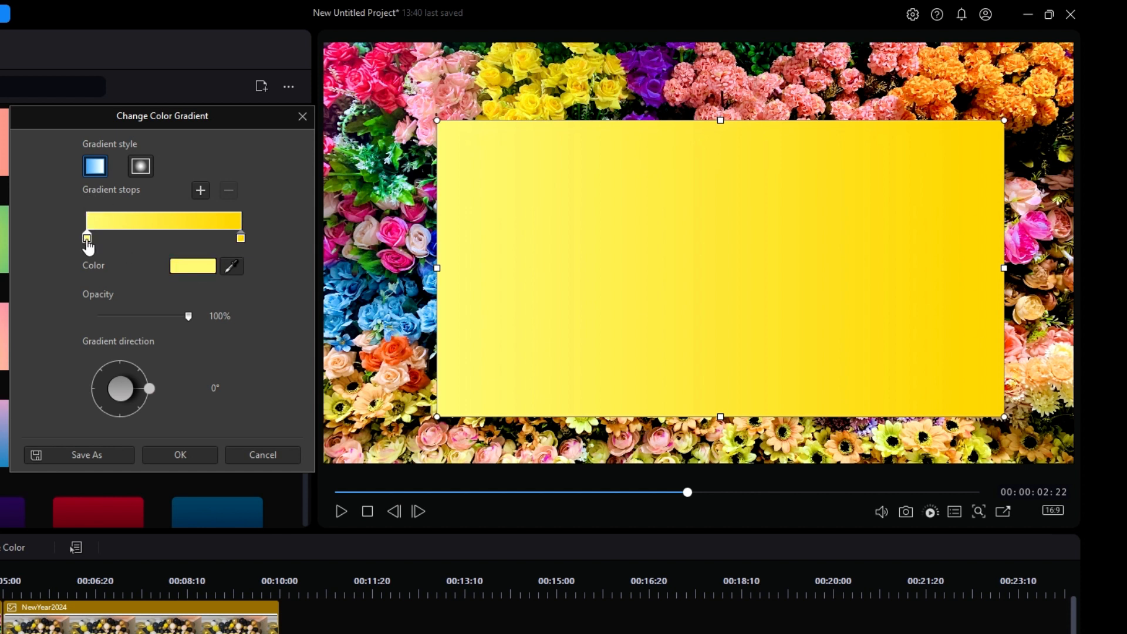
{"action": "left_click", "coordinate": [182, 319]}
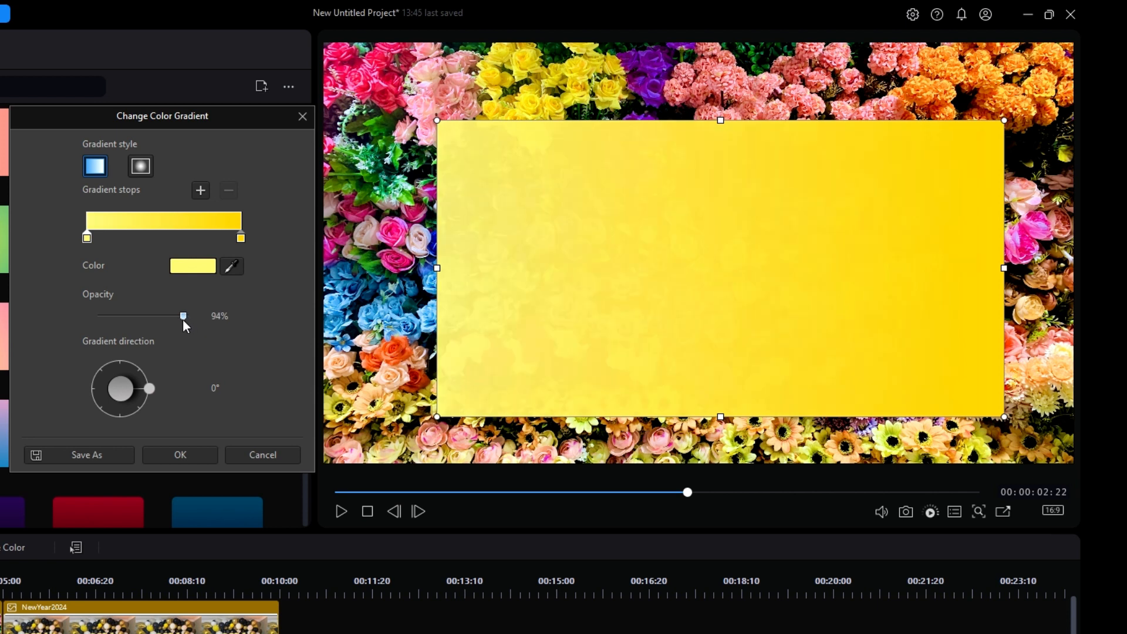
{"action": "left_click_drag", "start_coordinate": [163, 317], "coordinate": [140, 317]}
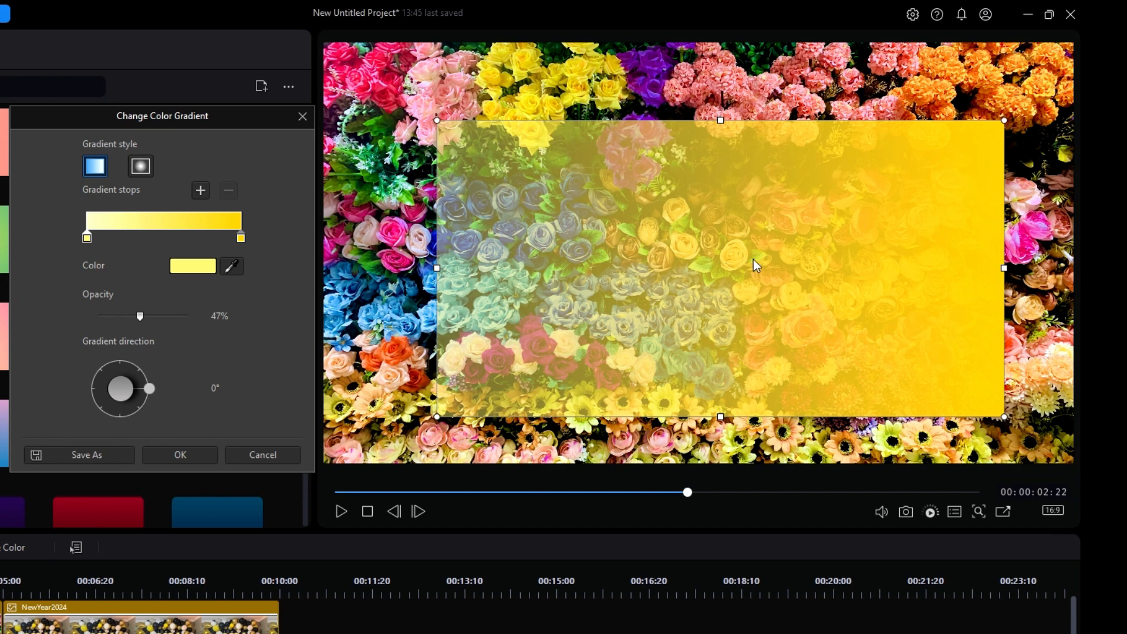
{"action": "left_click_drag", "start_coordinate": [139, 315], "coordinate": [247, 317]}
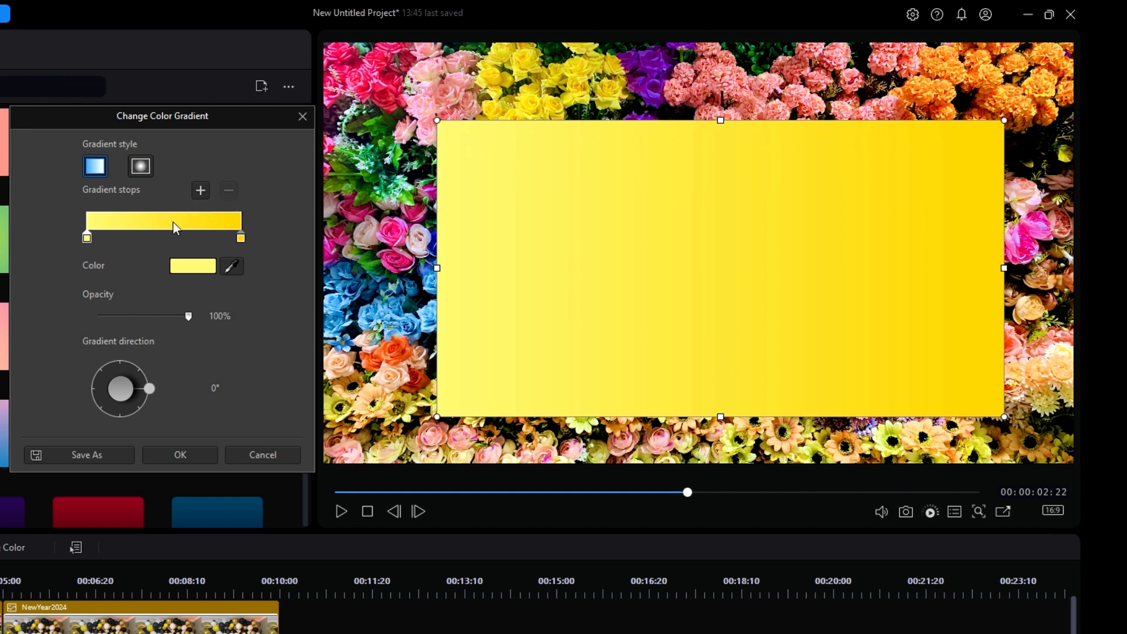
Step: Try to add a middle gradient stop and recolor it with a color sampled from the screen
{"action": "left_click", "coordinate": [163, 237]}
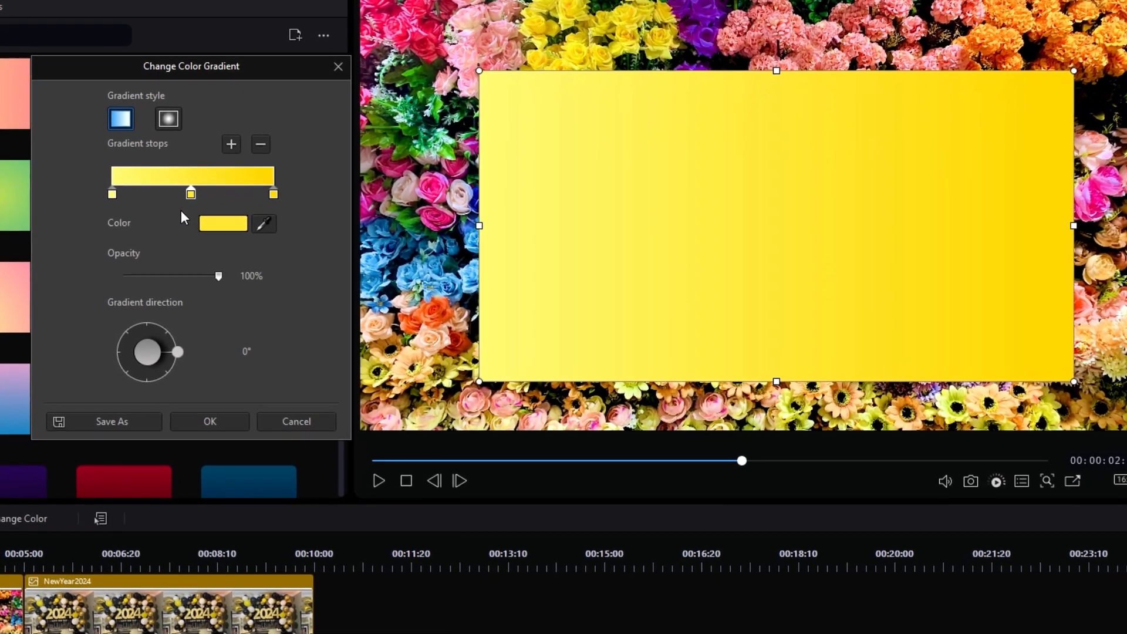
{"action": "left_click", "coordinate": [225, 215]}
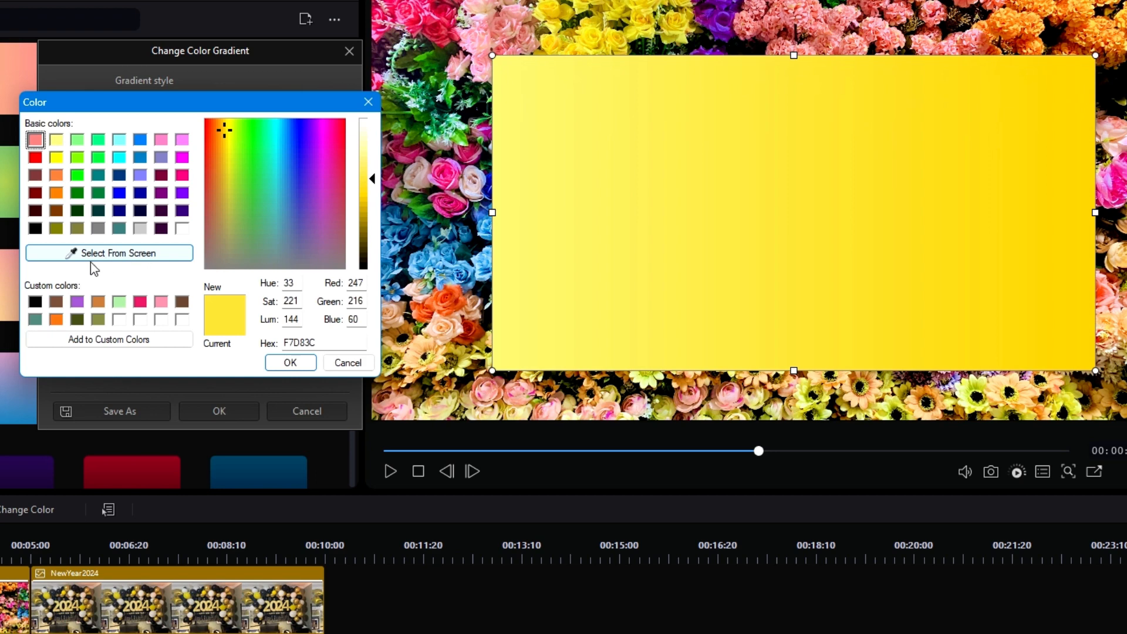
{"action": "left_click", "coordinate": [139, 256]}
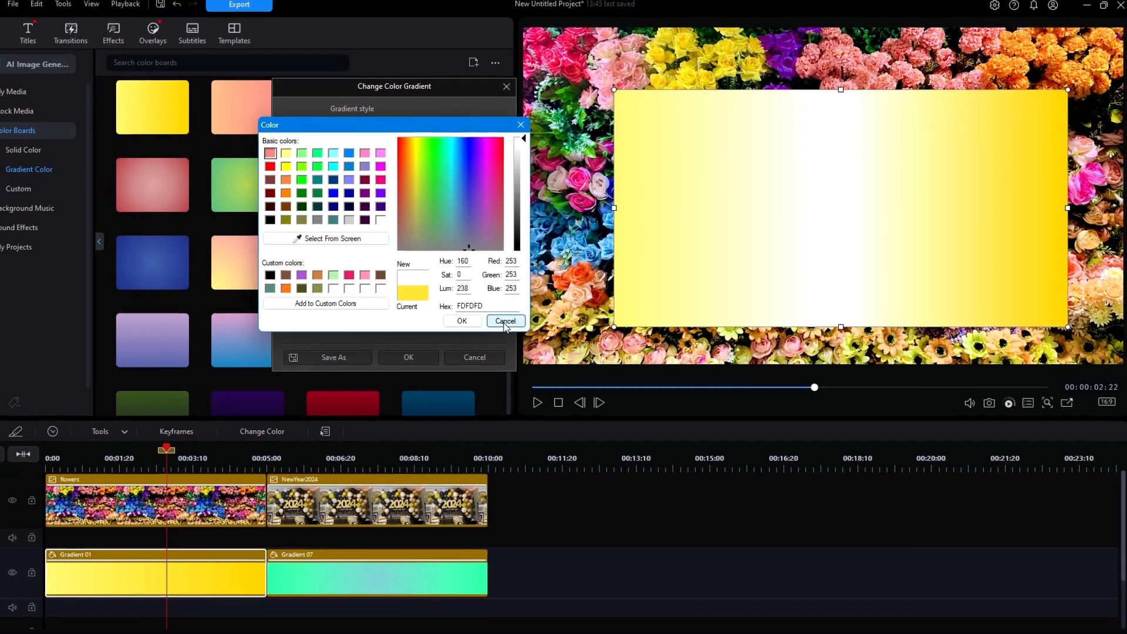
{"action": "left_click", "coordinate": [494, 325]}
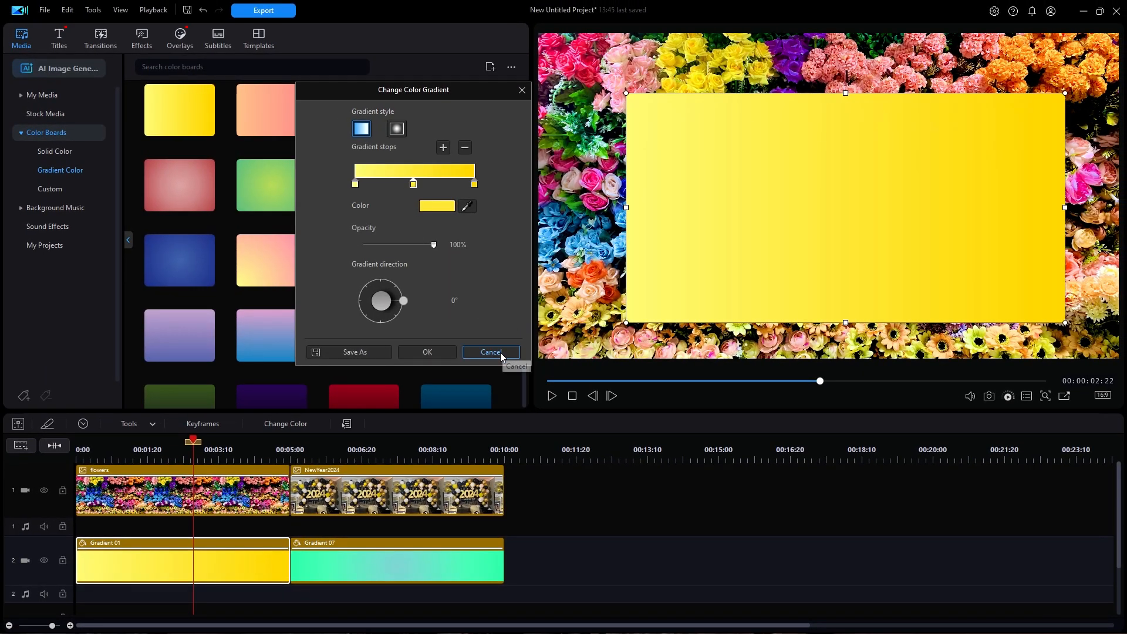
{"action": "left_click", "coordinate": [499, 352]}
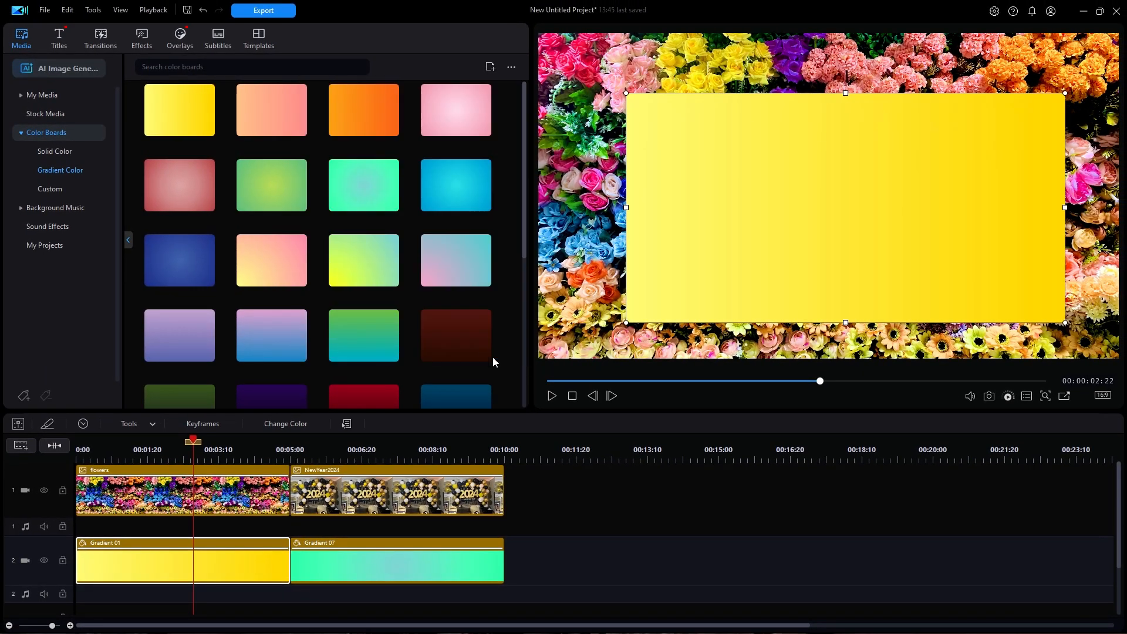
Step: Shrink the program window to expose the desktop wallpaper and add a middle gradient stop to the Gradient 01 clip
{"action": "left_click", "coordinate": [1099, 11]}
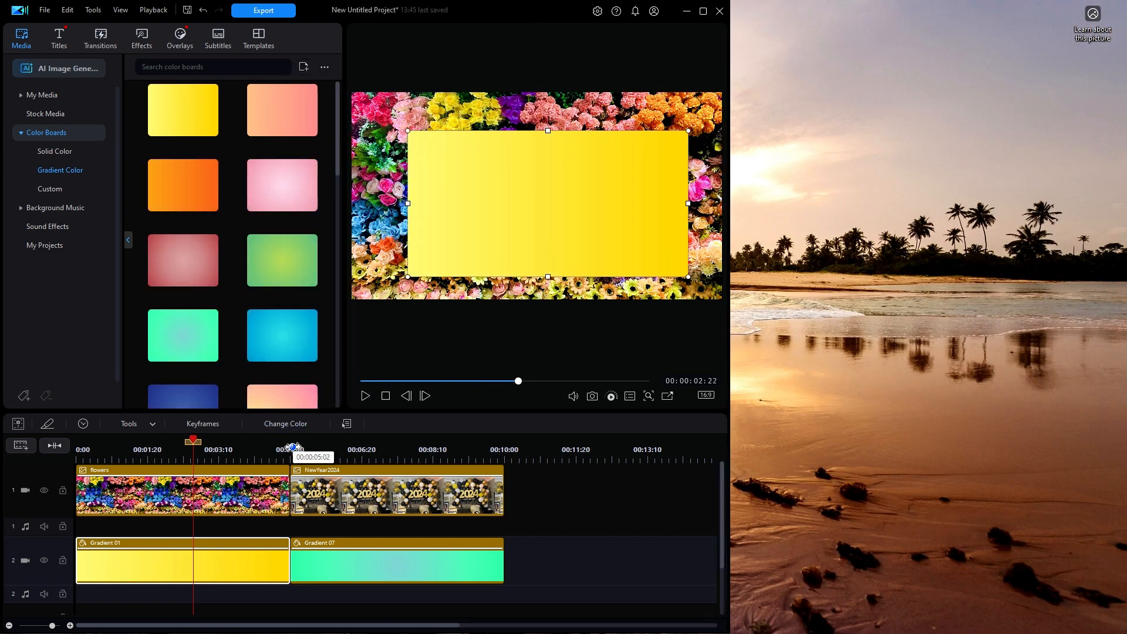
{"action": "left_click", "coordinate": [291, 425]}
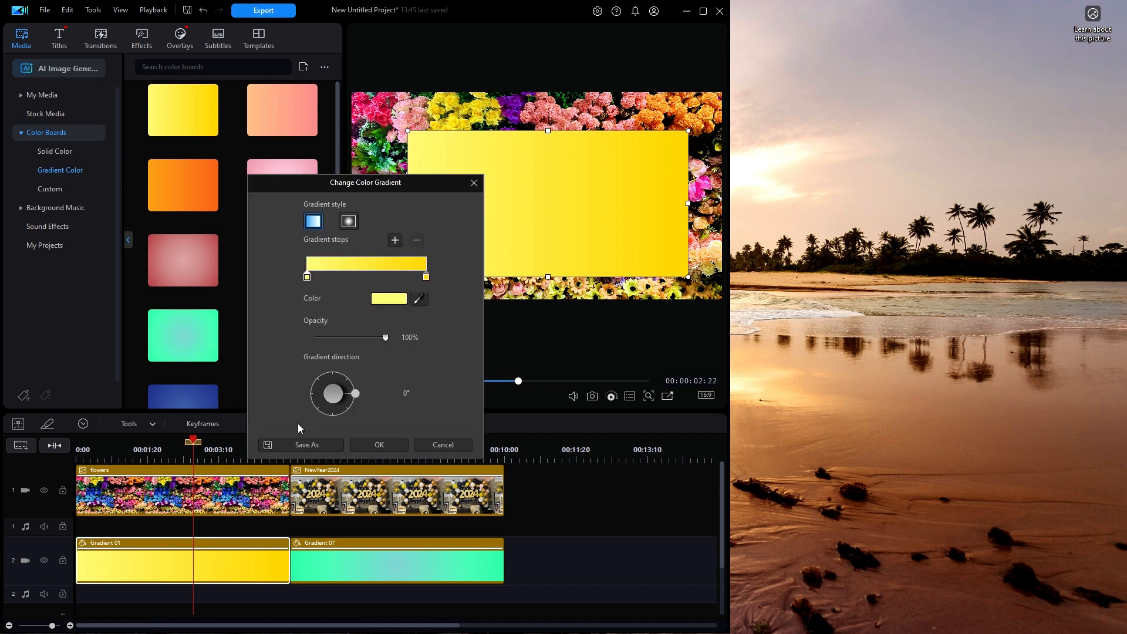
{"action": "left_click", "coordinate": [364, 271]}
{"action": "left_click_drag", "start_coordinate": [399, 182], "coordinate": [283, 95]}
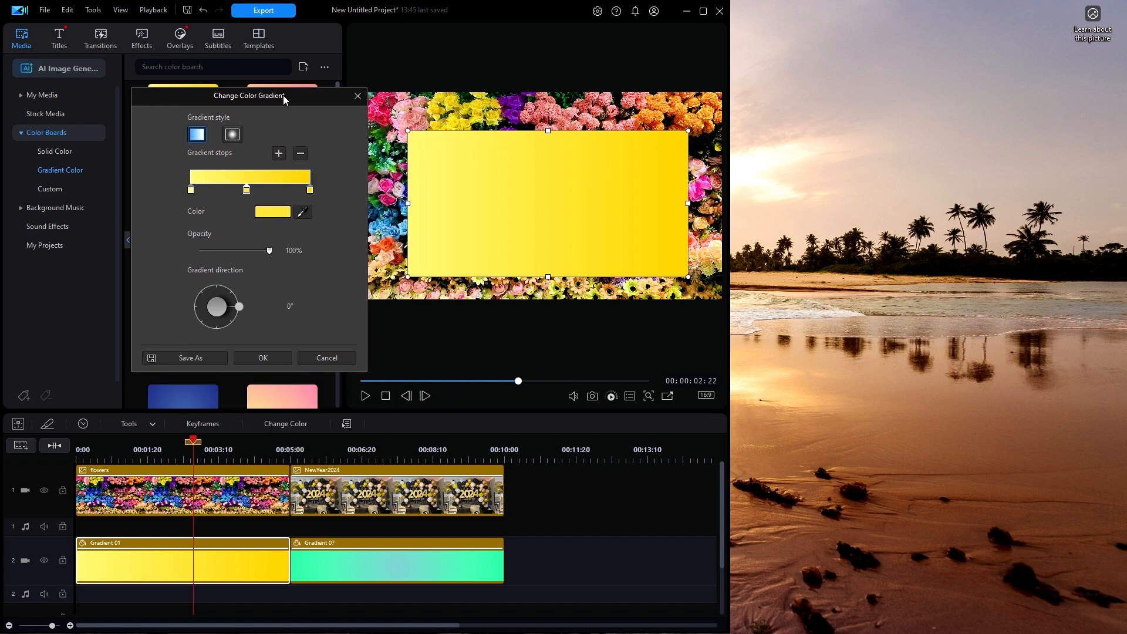
Step: Set the middle stop's color to CB9D7B by sampling the wet sand in the desktop wallpaper
{"action": "left_click", "coordinate": [276, 211]}
{"action": "left_click", "coordinate": [213, 243]}
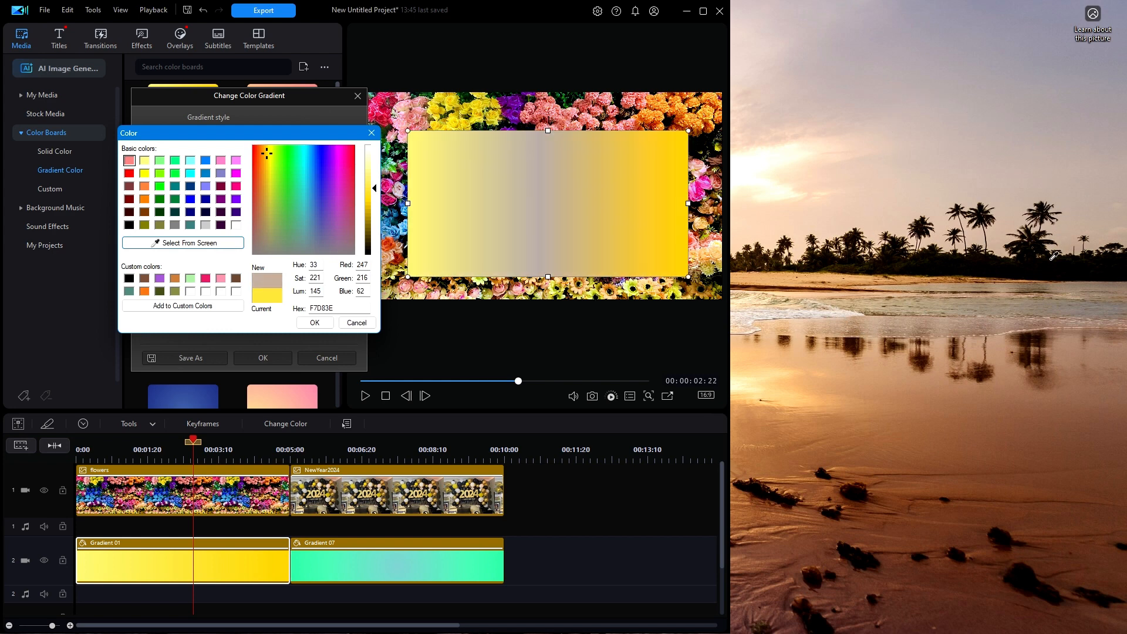
{"action": "left_click", "coordinate": [869, 366]}
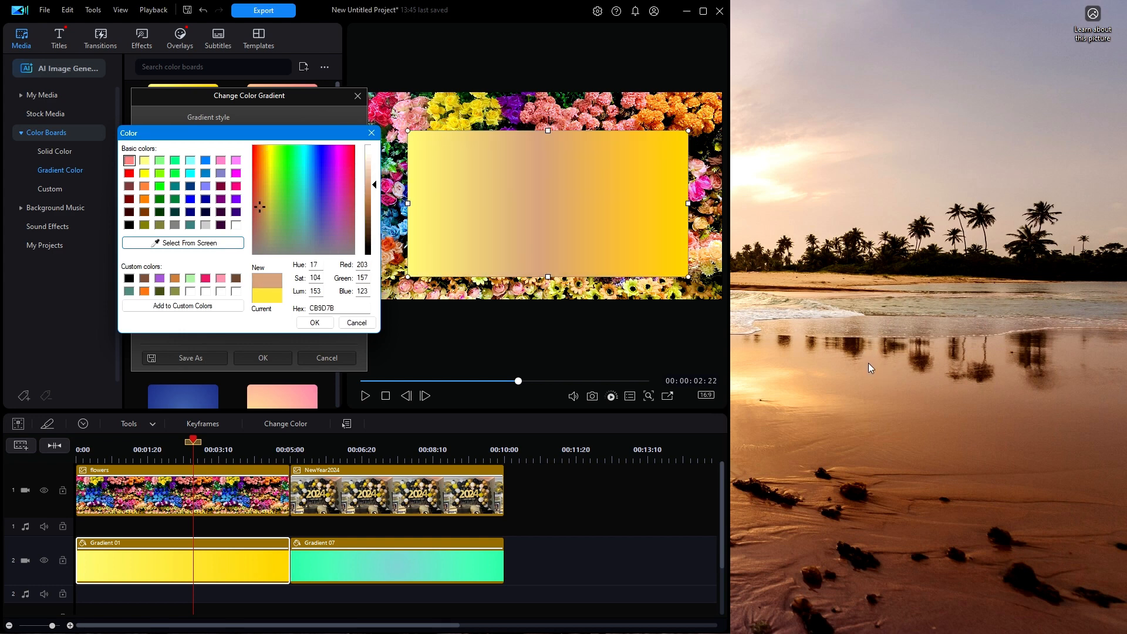
{"action": "left_click", "coordinate": [315, 322]}
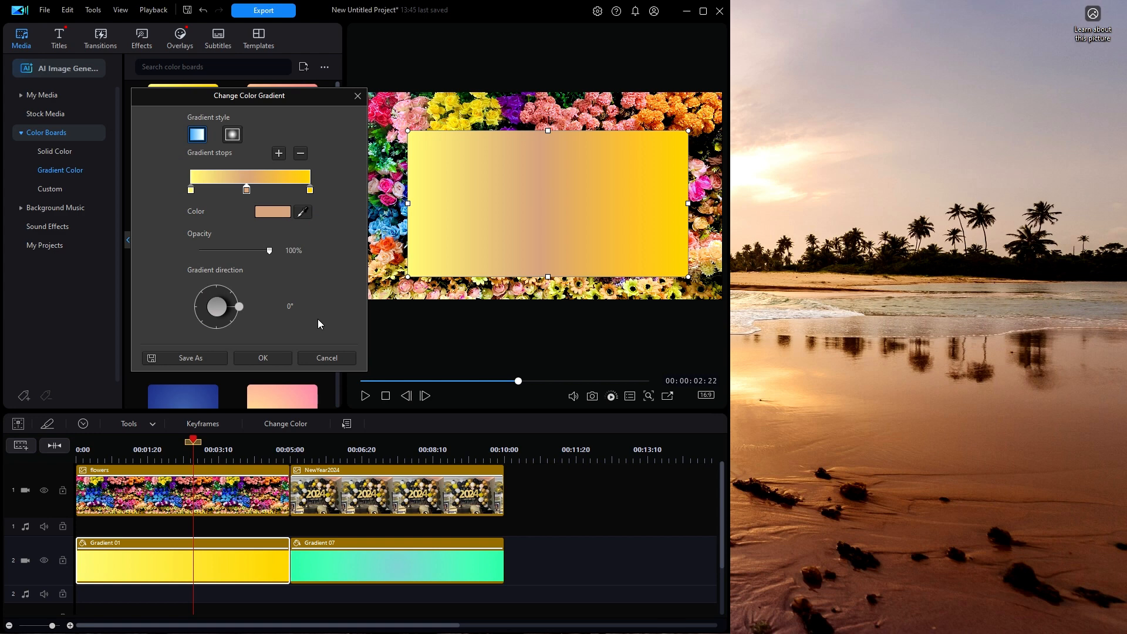
Step: Add a gradient stop just right of the middle one and color it purple, sampled from the flowers in the timeline frame
{"action": "left_click", "coordinate": [255, 189]}
{"action": "left_click", "coordinate": [303, 213]}
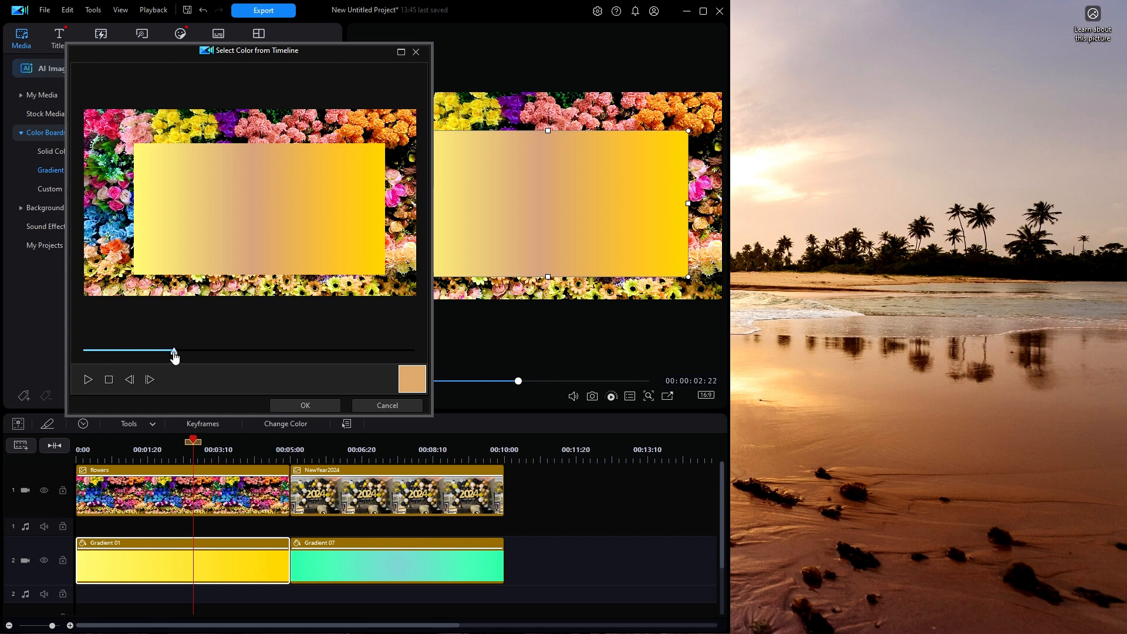
{"action": "left_click_drag", "start_coordinate": [175, 356], "coordinate": [217, 359]}
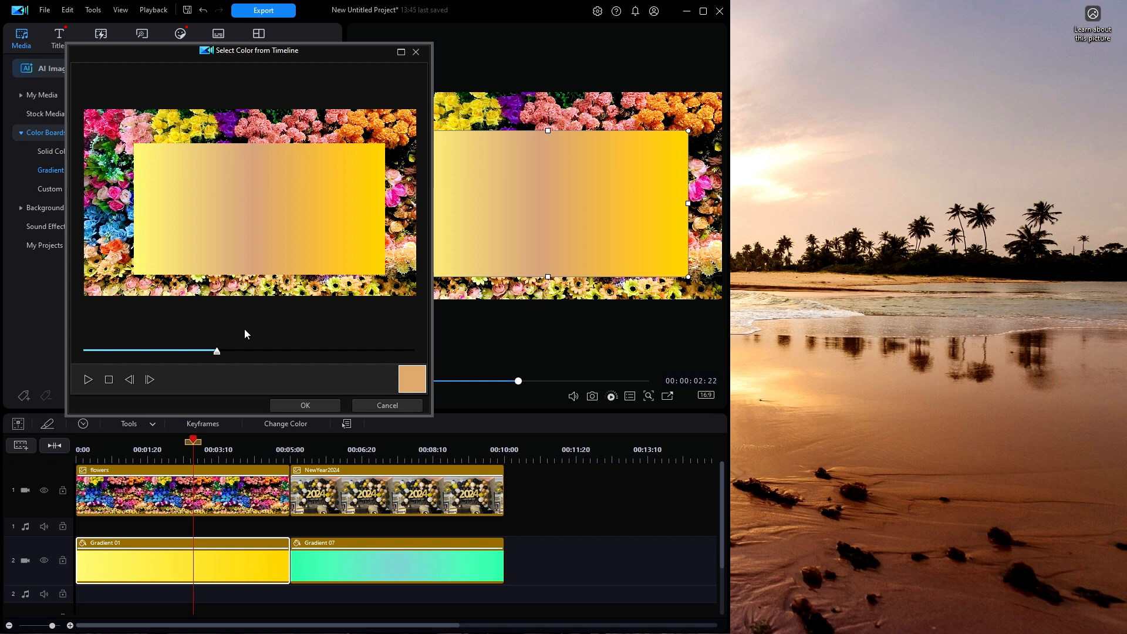
{"action": "left_click", "coordinate": [230, 120]}
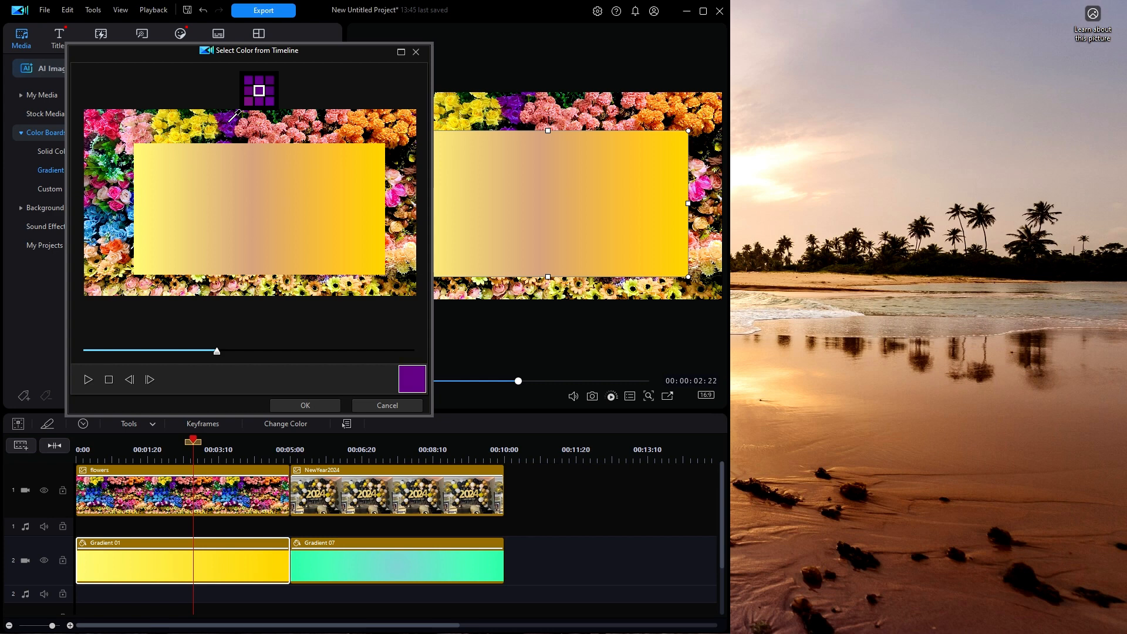
{"action": "left_click", "coordinate": [308, 405]}
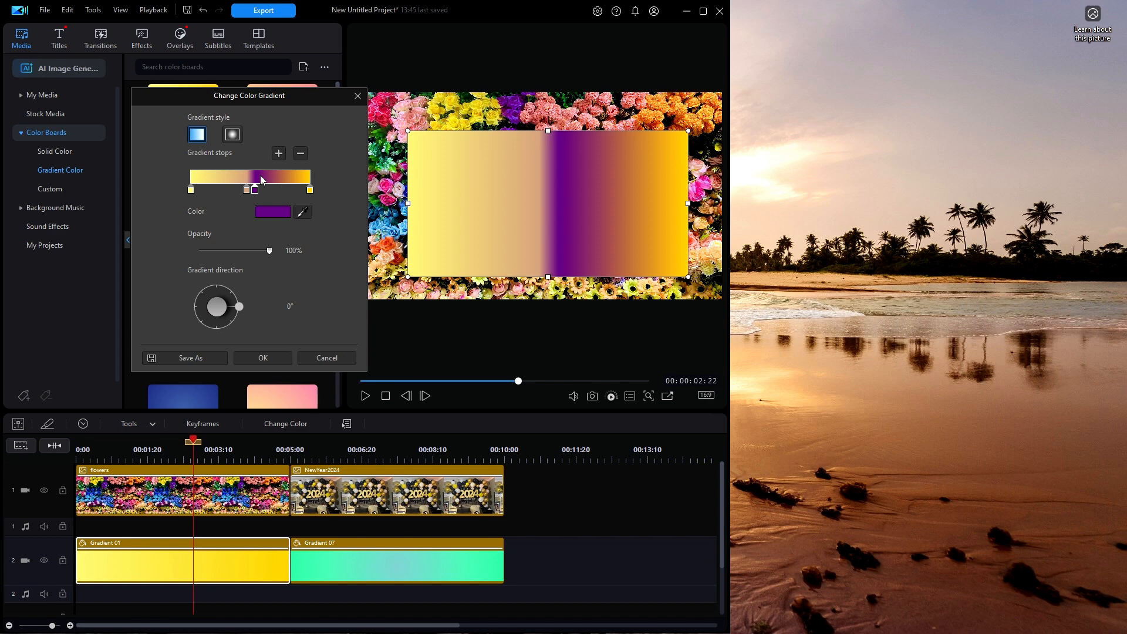
Step: Add a gradient stop left of the sand-colored one and color it white (FFFFFF)
{"action": "left_click", "coordinate": [233, 190]}
{"action": "left_click", "coordinate": [275, 212]}
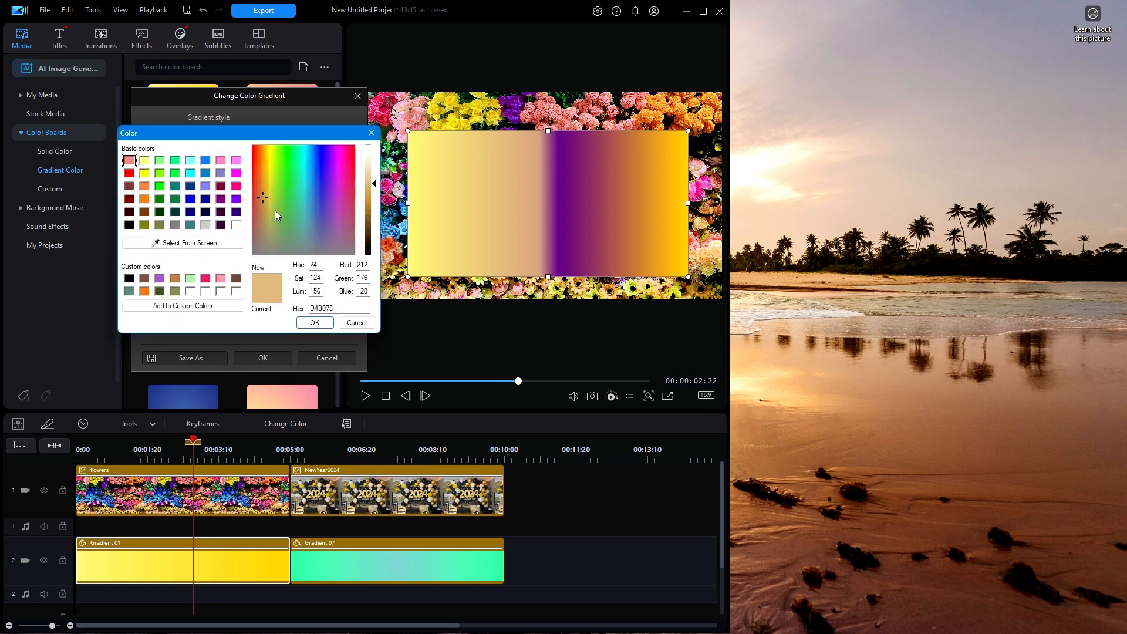
{"action": "left_click", "coordinate": [236, 225]}
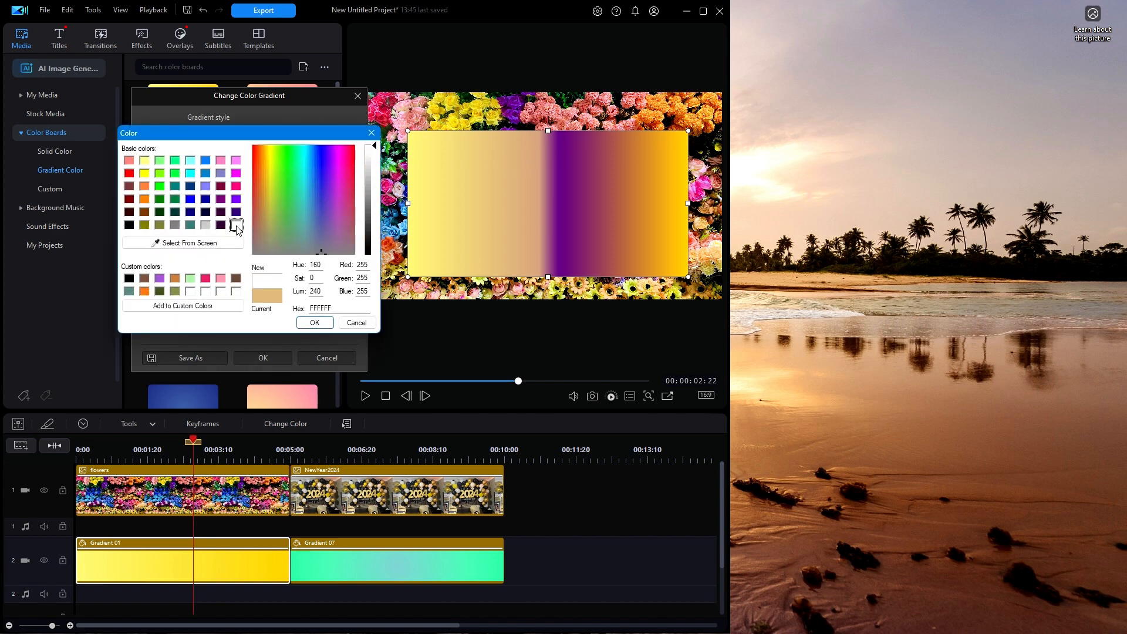
{"action": "left_click", "coordinate": [315, 324]}
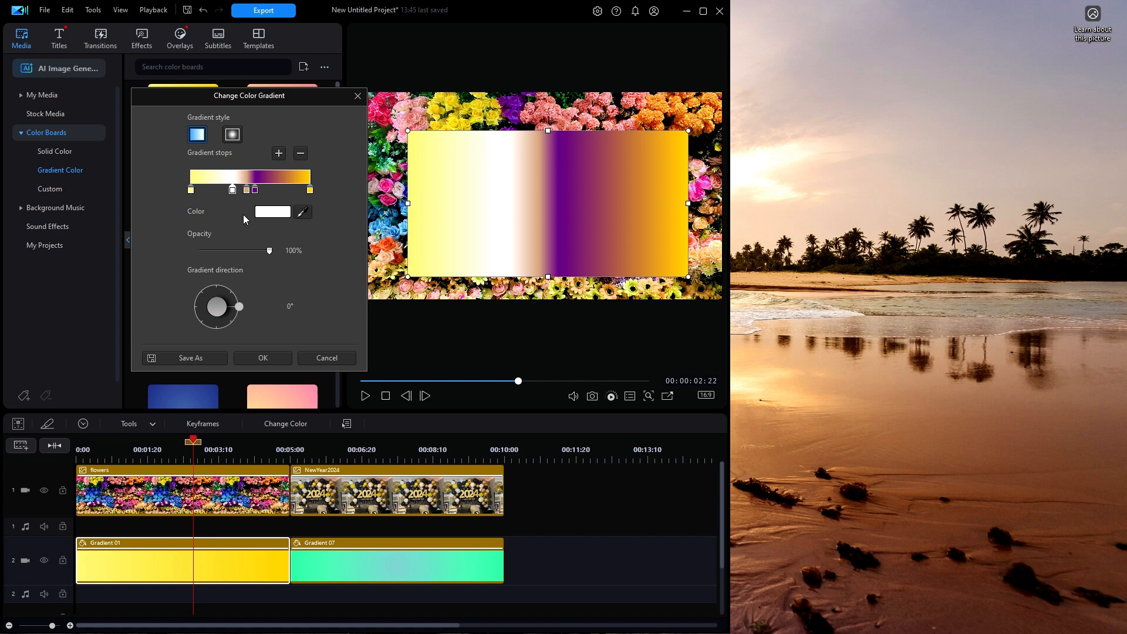
Step: Shift the purple gradient stop slightly right and set the gradient direction to 90°
{"action": "left_click_drag", "start_coordinate": [255, 191], "coordinate": [232, 200]}
{"action": "left_click", "coordinate": [228, 195]}
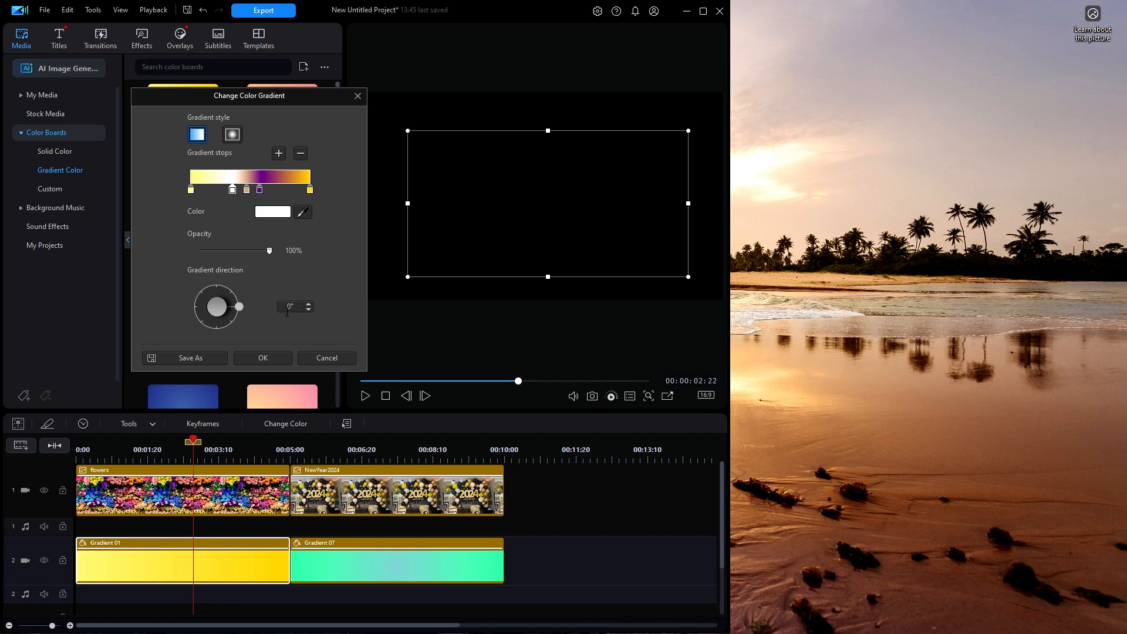
{"action": "type", "text": "90"}
{"action": "key", "text": "Return"}
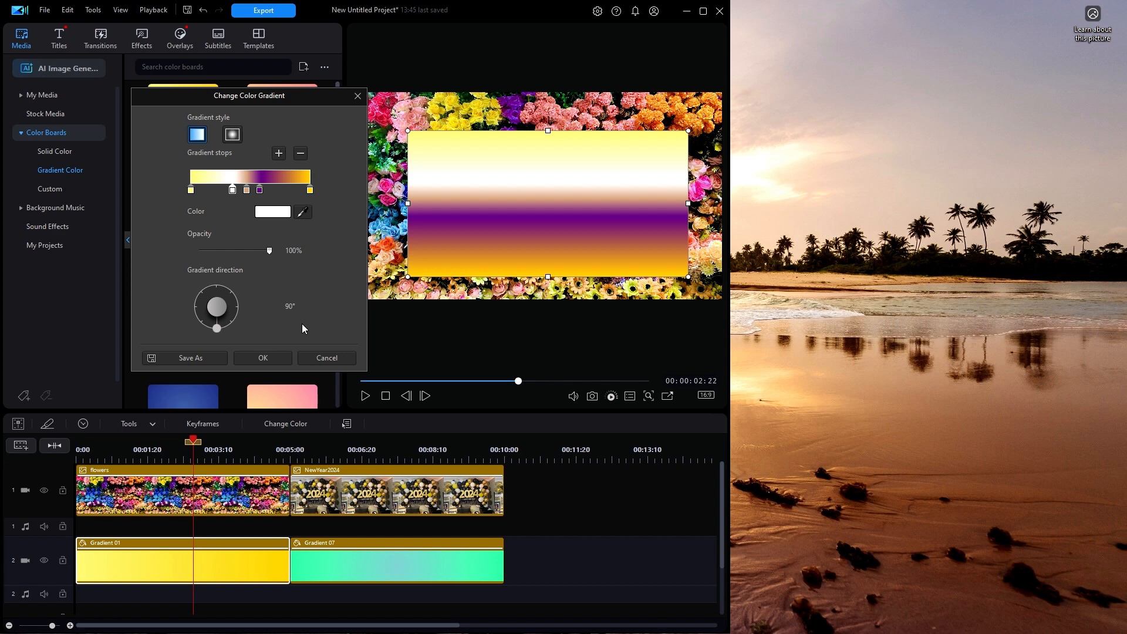
Step: Save the gradient as a custom template named Fool's Gold and apply it to the Gradient 01 clip
{"action": "left_click", "coordinate": [192, 359]}
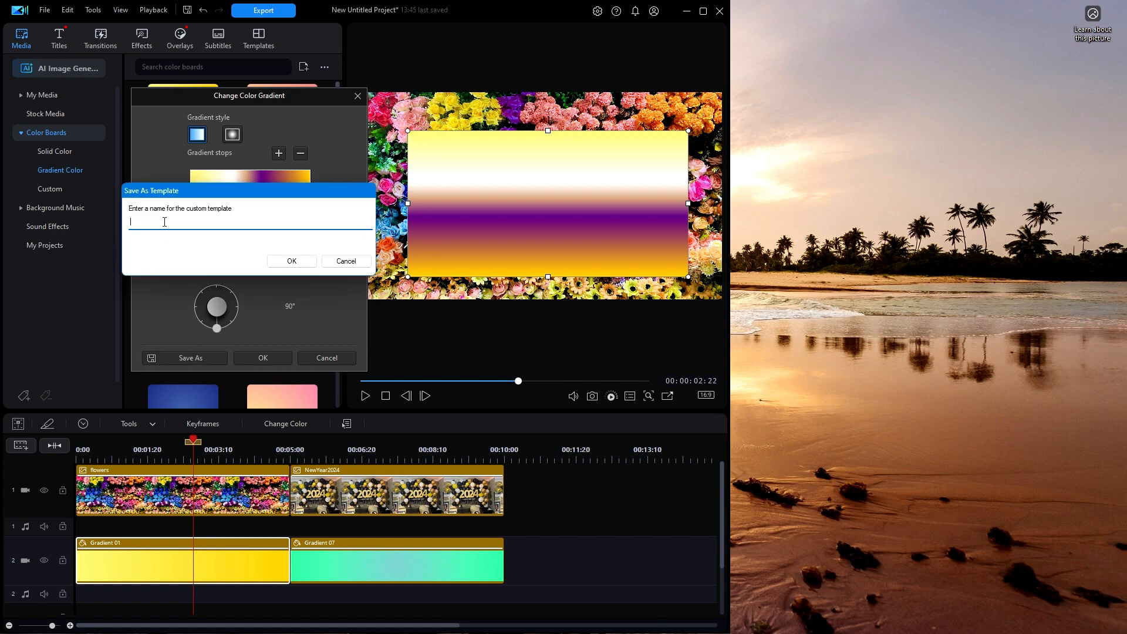
{"action": "type", "text": "Fool's Gold"}
{"action": "left_click", "coordinate": [292, 260]}
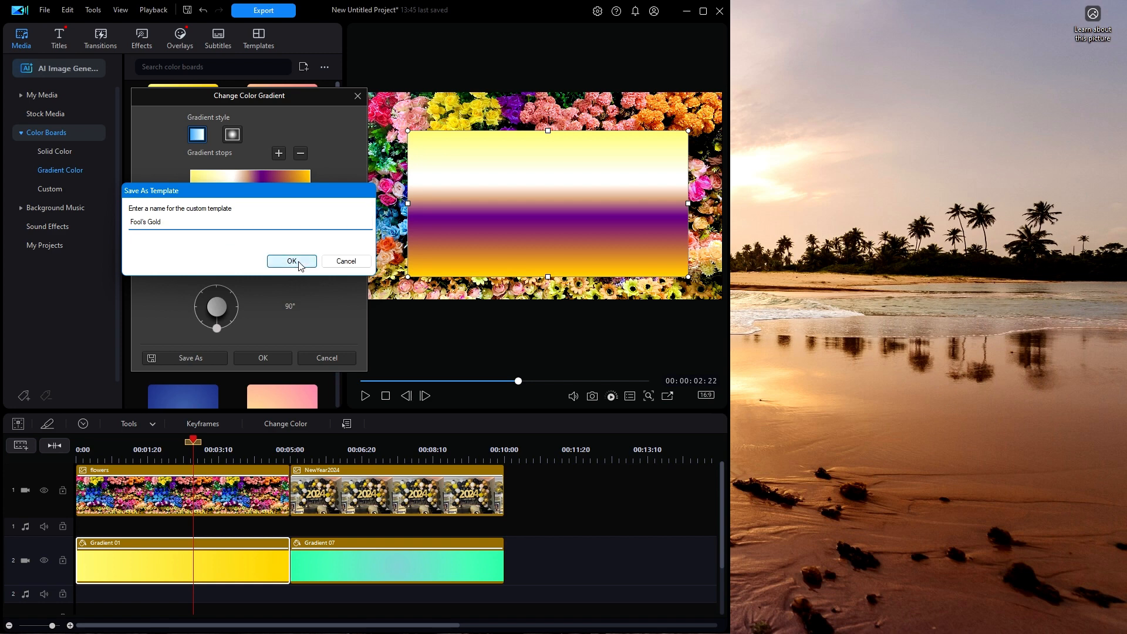
{"action": "left_click", "coordinate": [274, 363]}
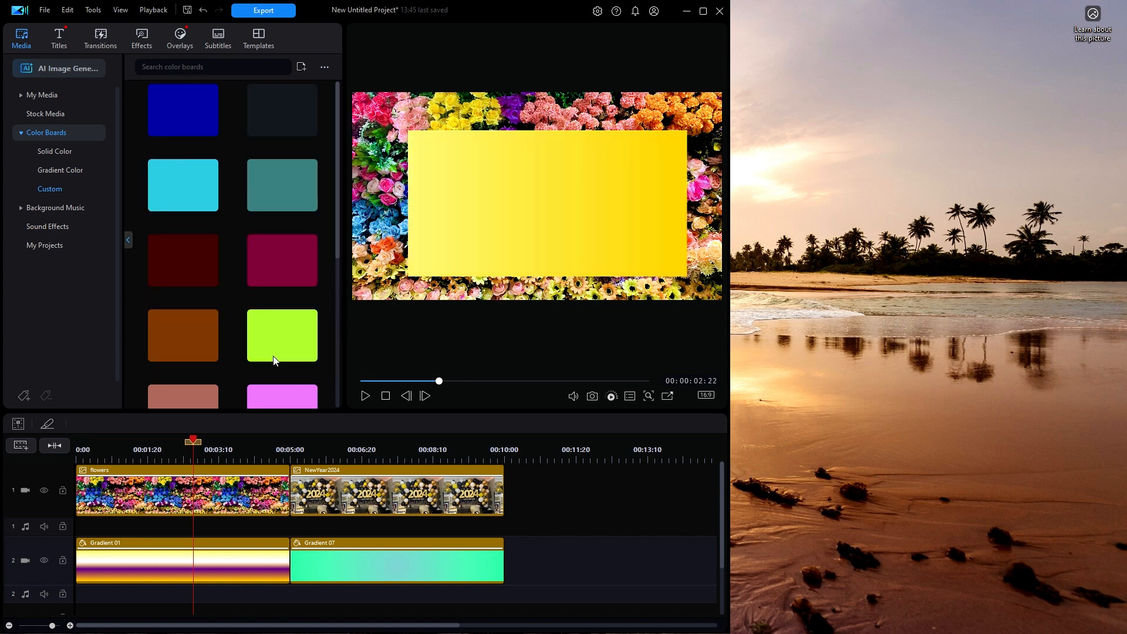
Step: Maximize the program window and move the Gradient 07 color board slightly up over the balloon photo
{"action": "left_click", "coordinate": [703, 11]}
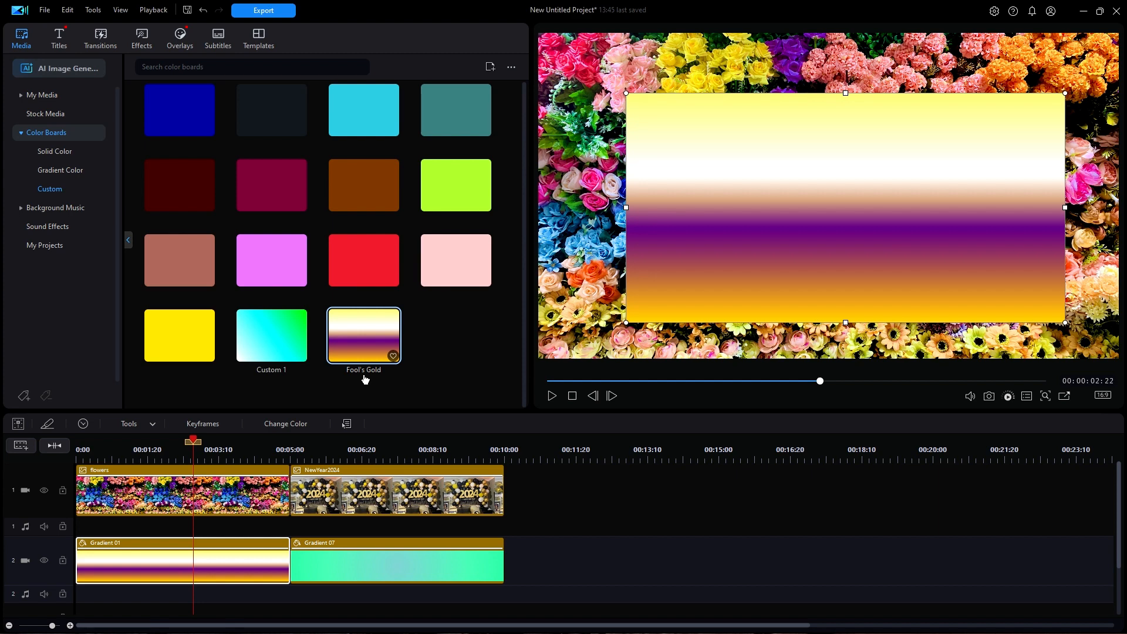
{"action": "left_click", "coordinate": [398, 555]}
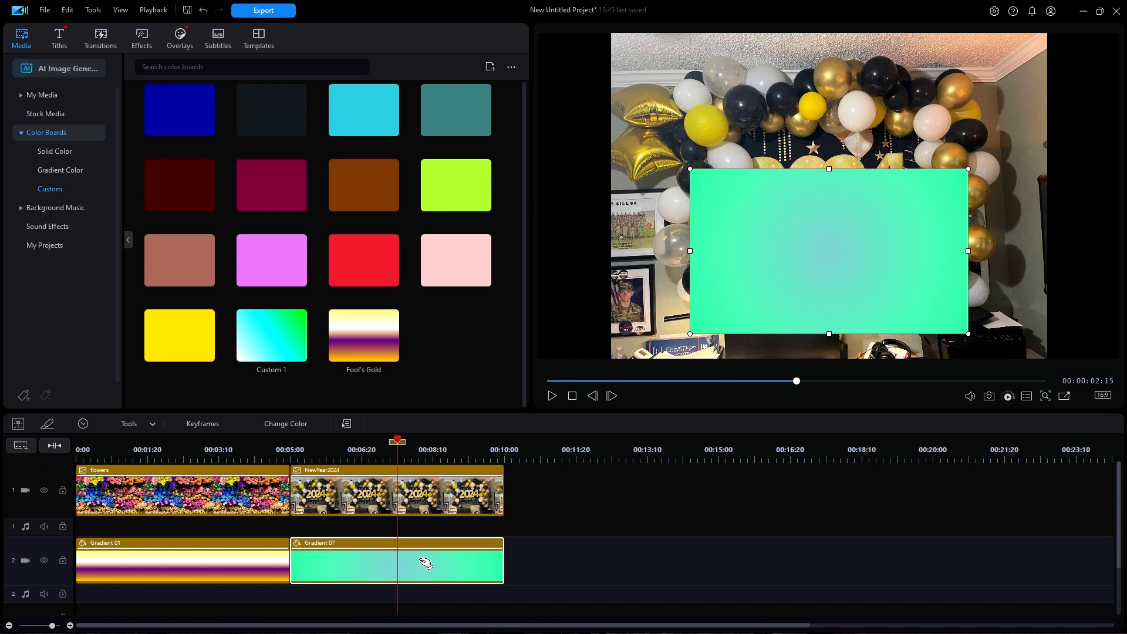
{"action": "mouse_move", "coordinate": [840, 229]}
{"action": "left_mouse_down"}
{"action": "mouse_move", "coordinate": [793, 166]}
{"action": "mouse_move", "coordinate": [843, 174]}
{"action": "mouse_move", "coordinate": [875, 201]}
{"action": "mouse_move", "coordinate": [866, 219]}
{"action": "mouse_move", "coordinate": [828, 226]}
{"action": "left_mouse_up"}
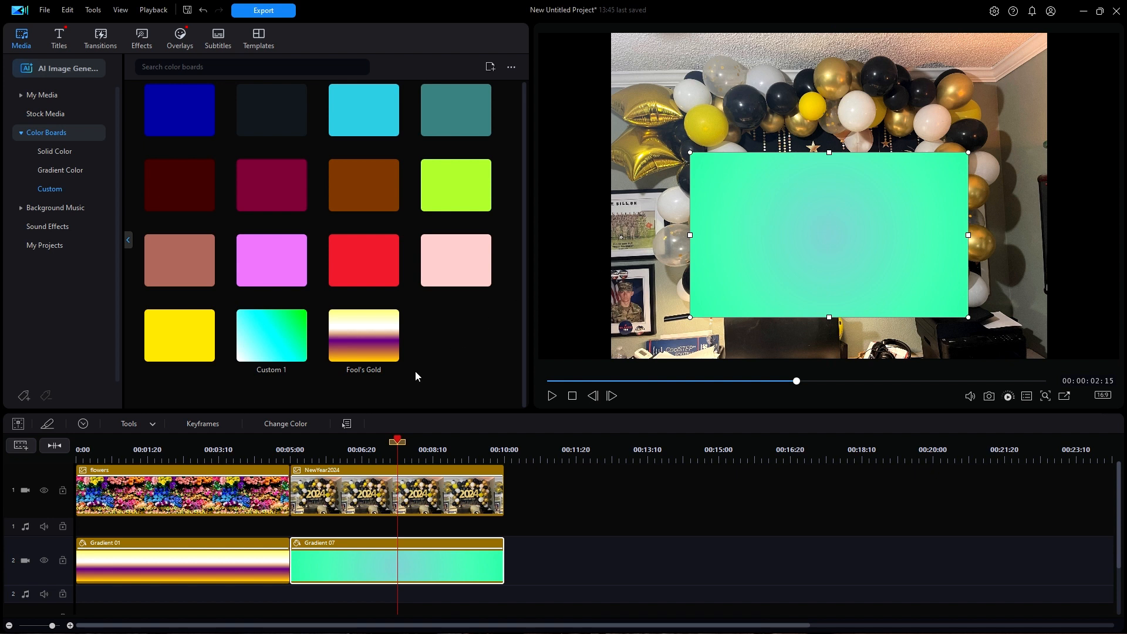
Step: Add a middle gradient stop to the Gradient 07 clip and color it white (FFFFFF), keeping the color settings clear of the preview
{"action": "left_click", "coordinate": [287, 424]}
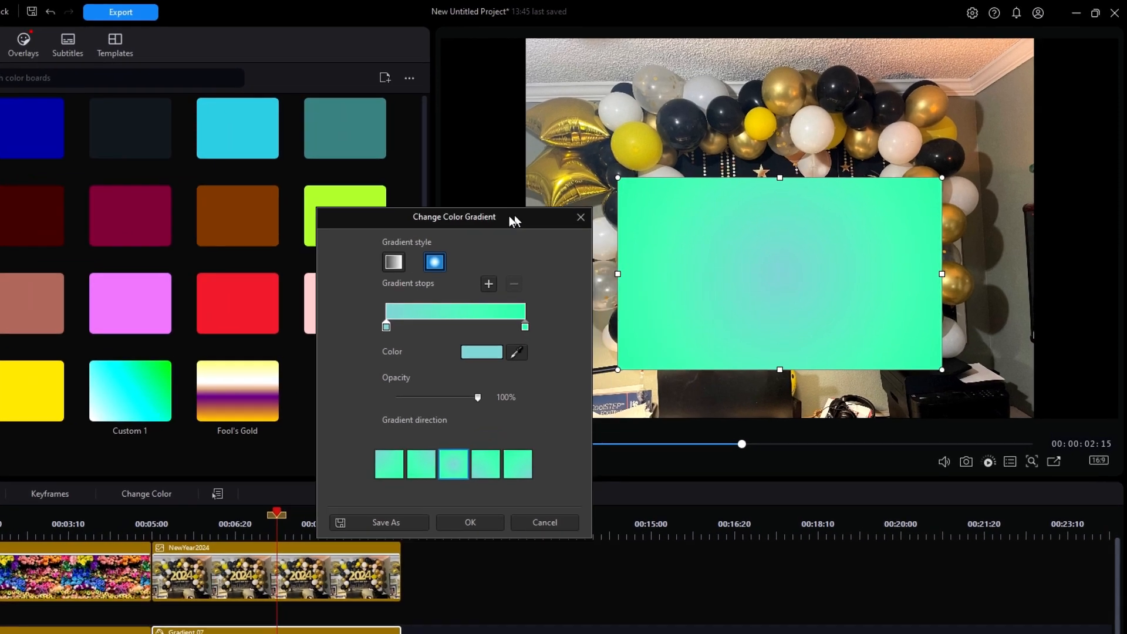
{"action": "left_click_drag", "start_coordinate": [573, 200], "coordinate": [438, 144]}
{"action": "left_click_drag", "start_coordinate": [373, 153], "coordinate": [389, 85]}
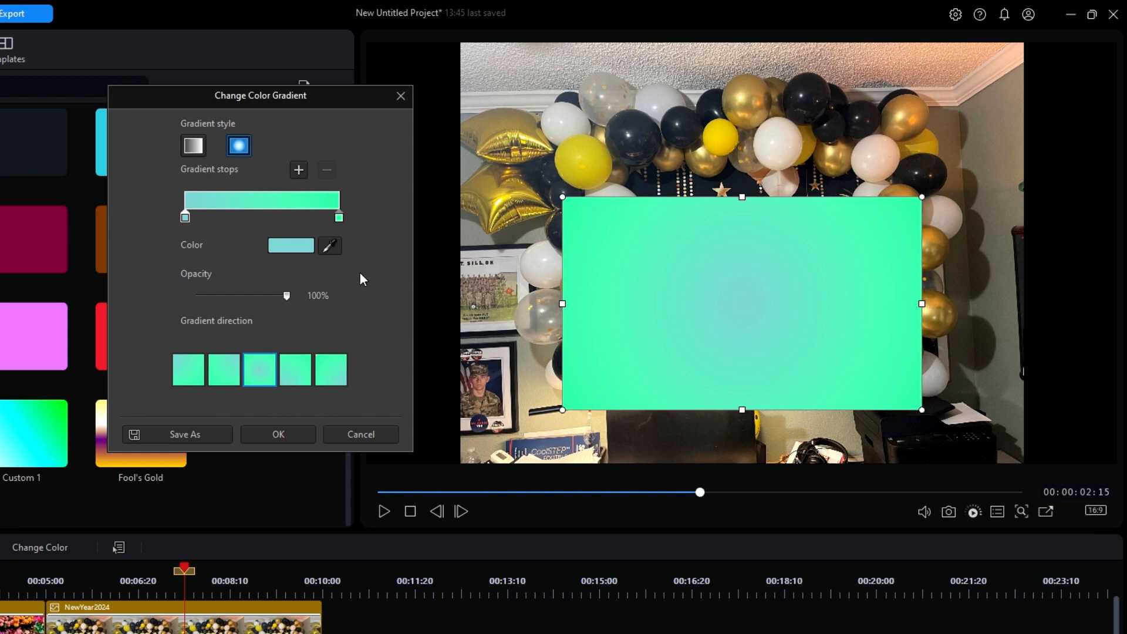
{"action": "left_click", "coordinate": [266, 213]}
{"action": "left_click", "coordinate": [297, 249]}
{"action": "left_click", "coordinate": [243, 263]}
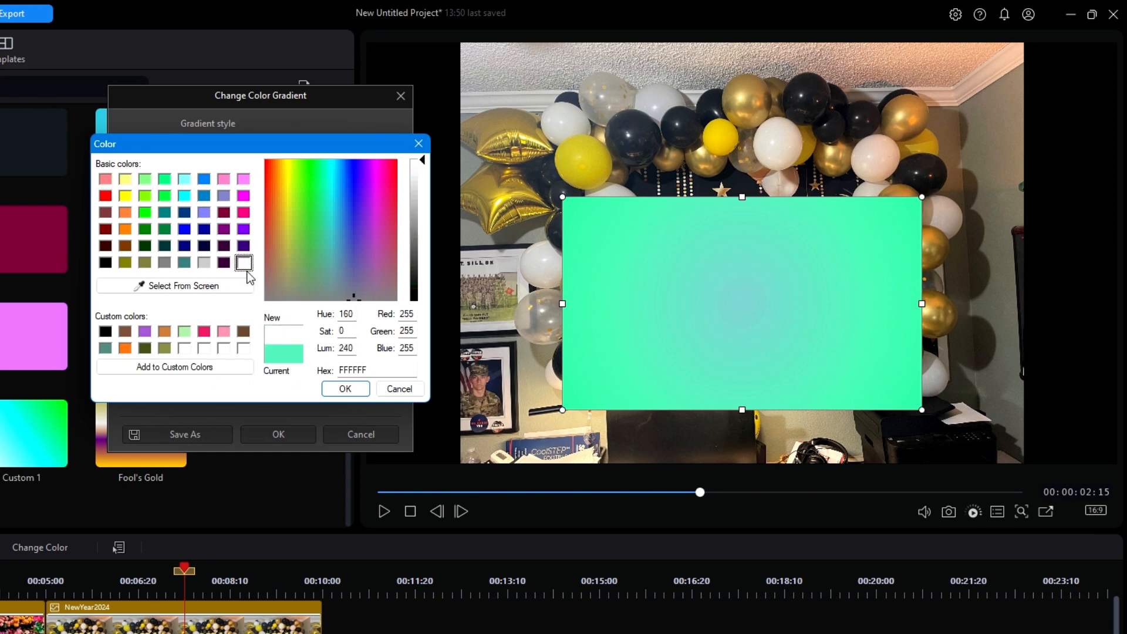
{"action": "left_click", "coordinate": [343, 392]}
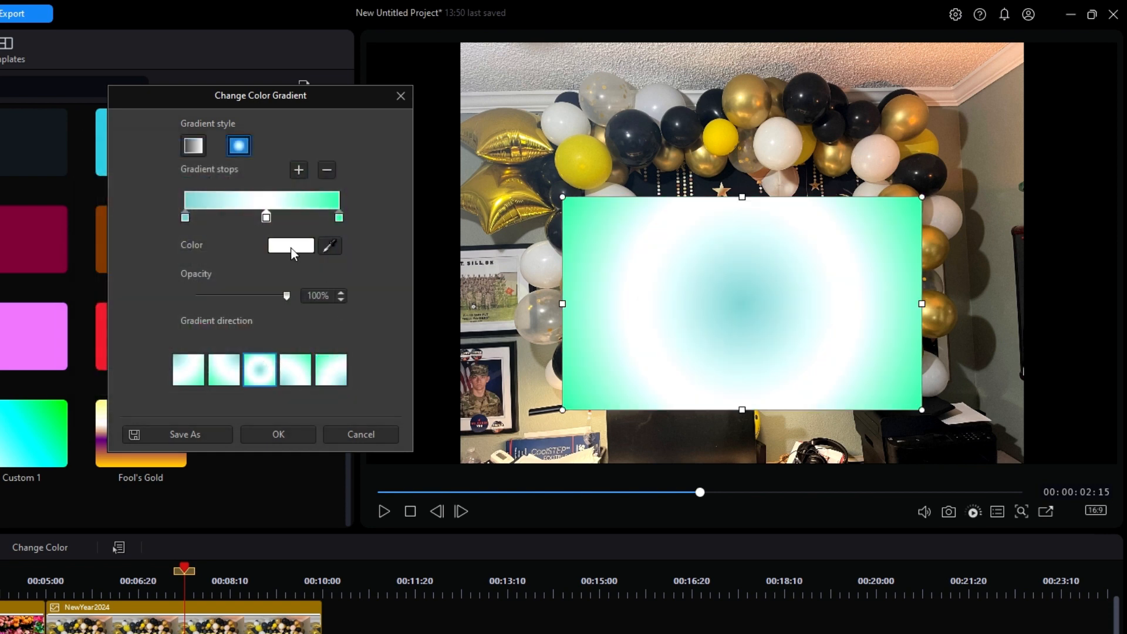
Step: Add a gradient stop just left of the white one and color it black (000000)
{"action": "left_click", "coordinate": [245, 217]}
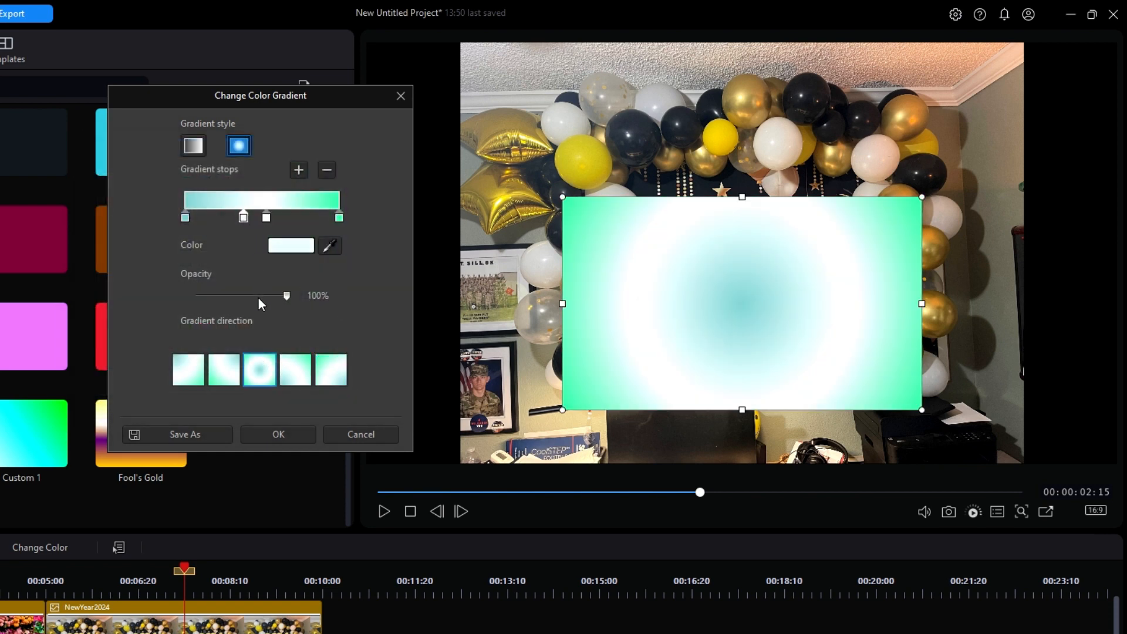
{"action": "left_click", "coordinate": [294, 245]}
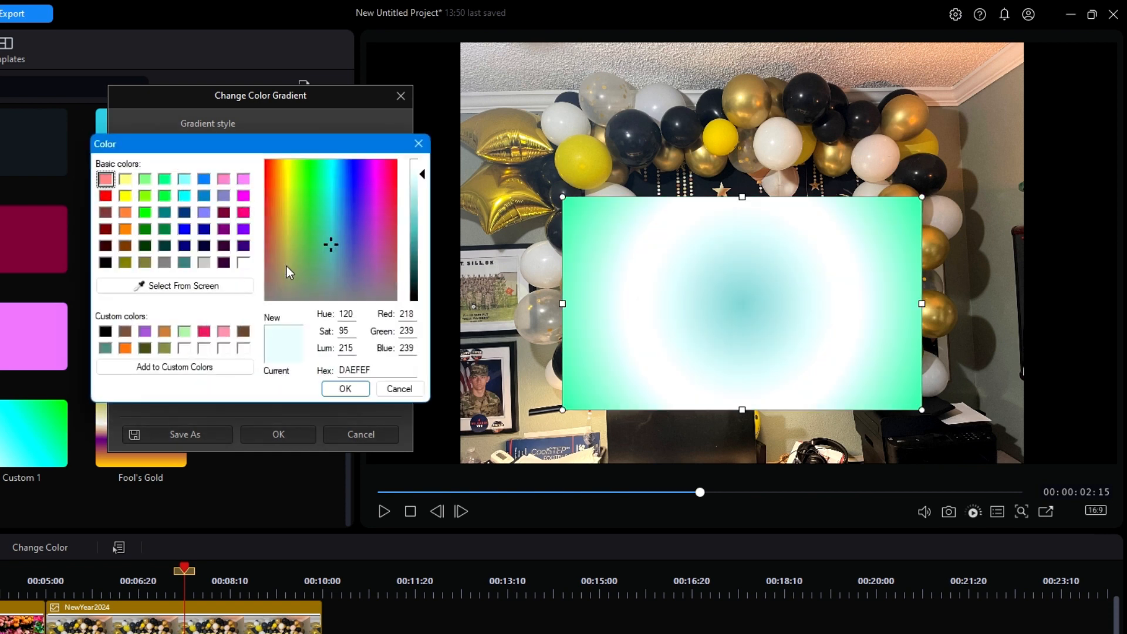
{"action": "left_click", "coordinate": [106, 263]}
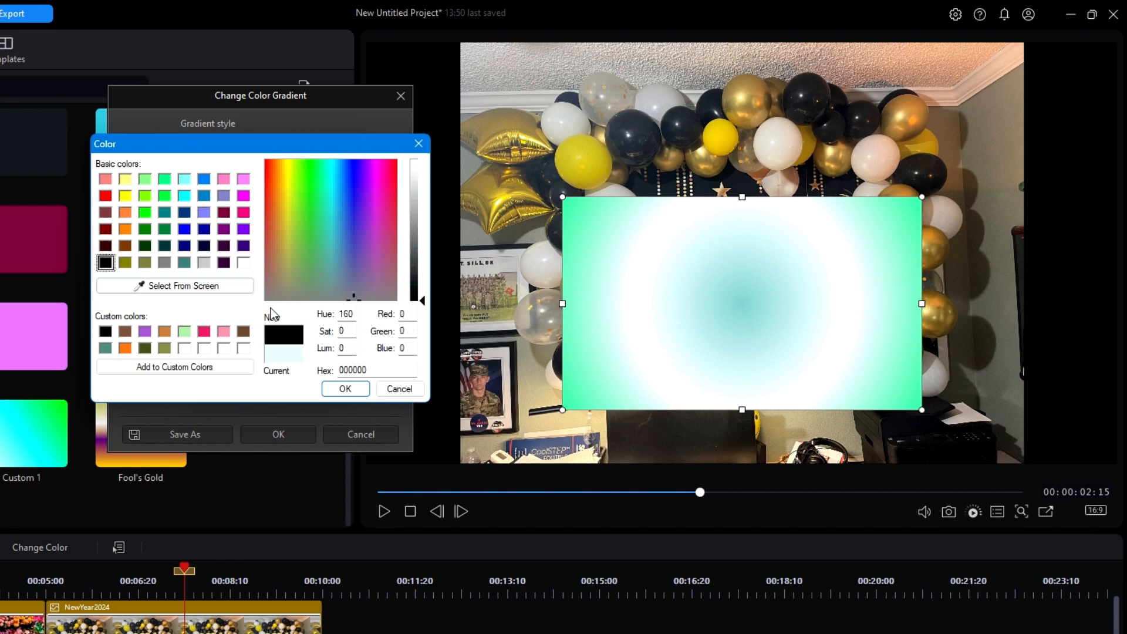
{"action": "left_click", "coordinate": [345, 389]}
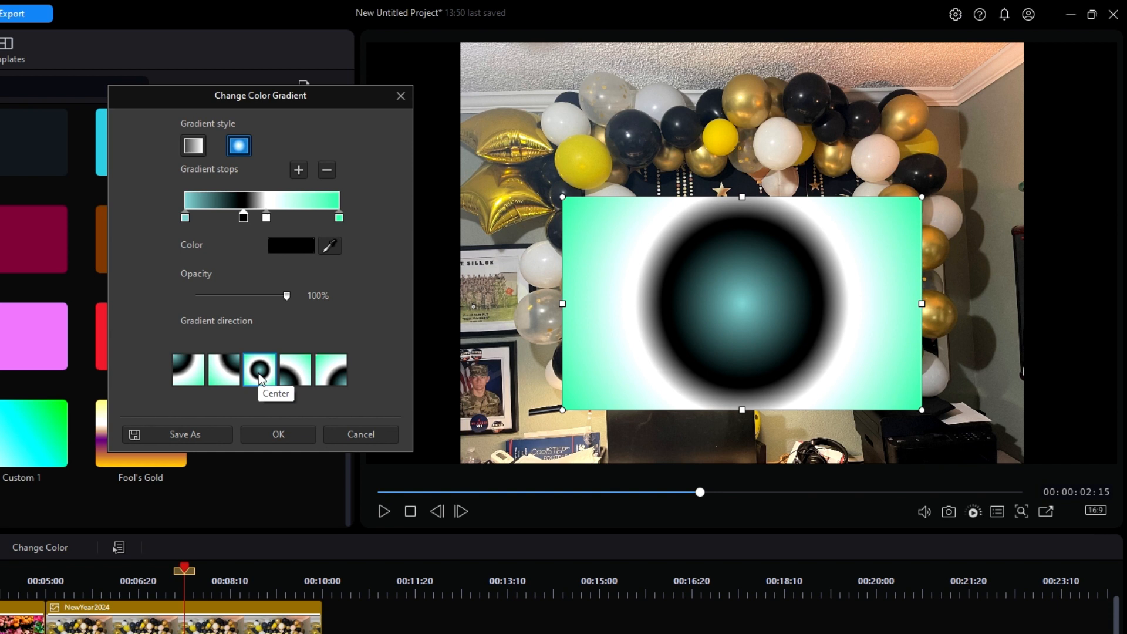
Step: Try the four corner directions for the radial gradient and return it to Center
{"action": "left_click", "coordinate": [186, 367]}
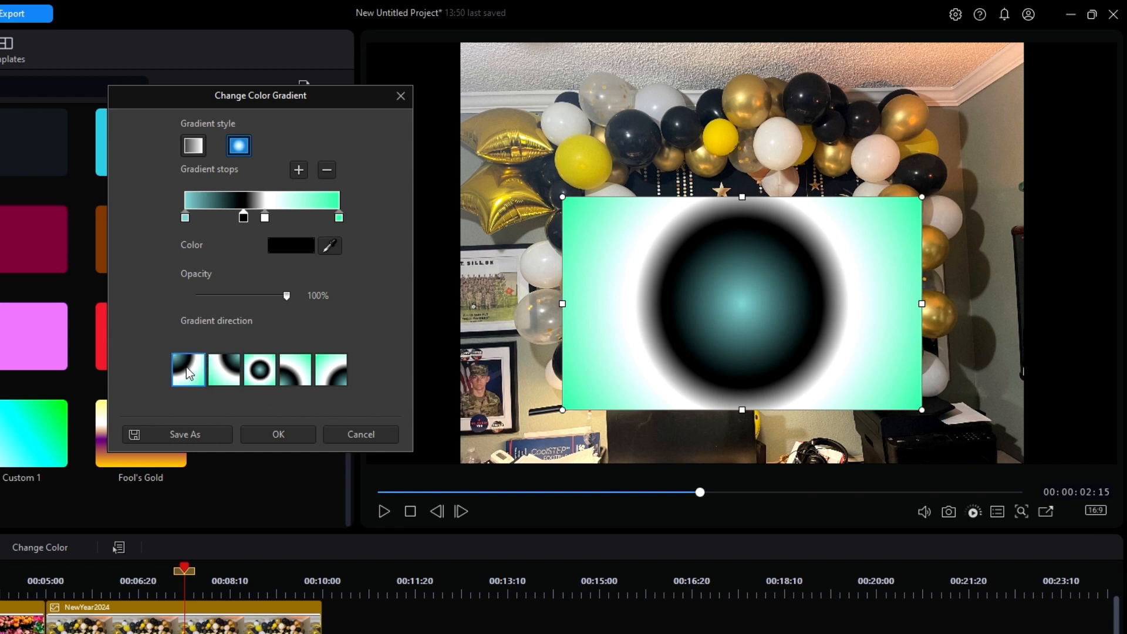
{"action": "left_click", "coordinate": [225, 367]}
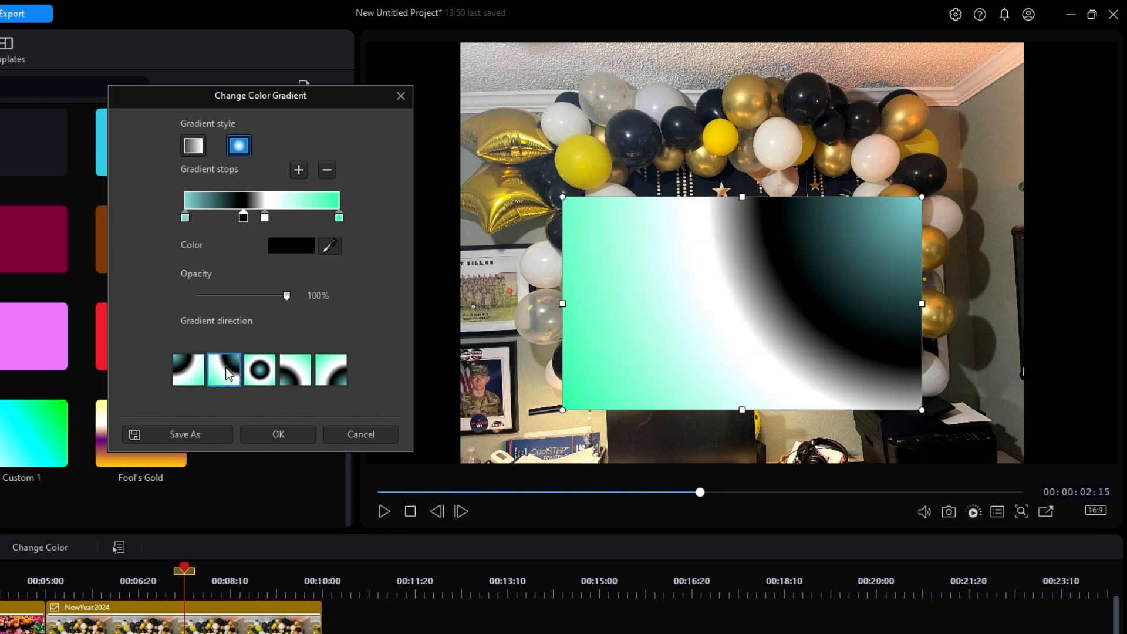
{"action": "left_click", "coordinate": [299, 374]}
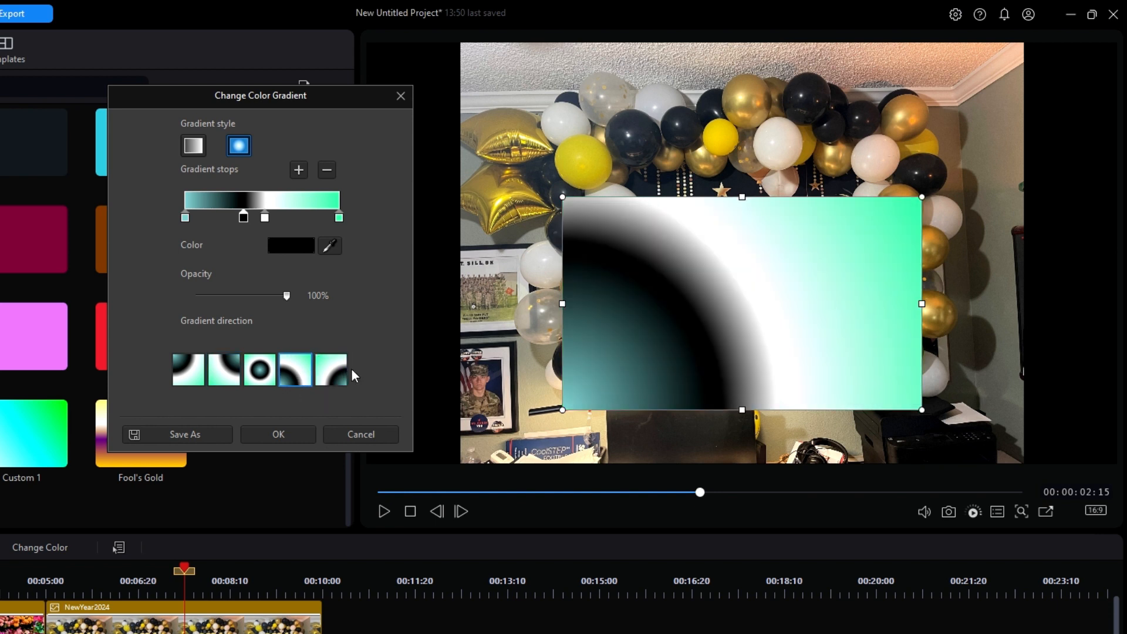
{"action": "left_click", "coordinate": [339, 378]}
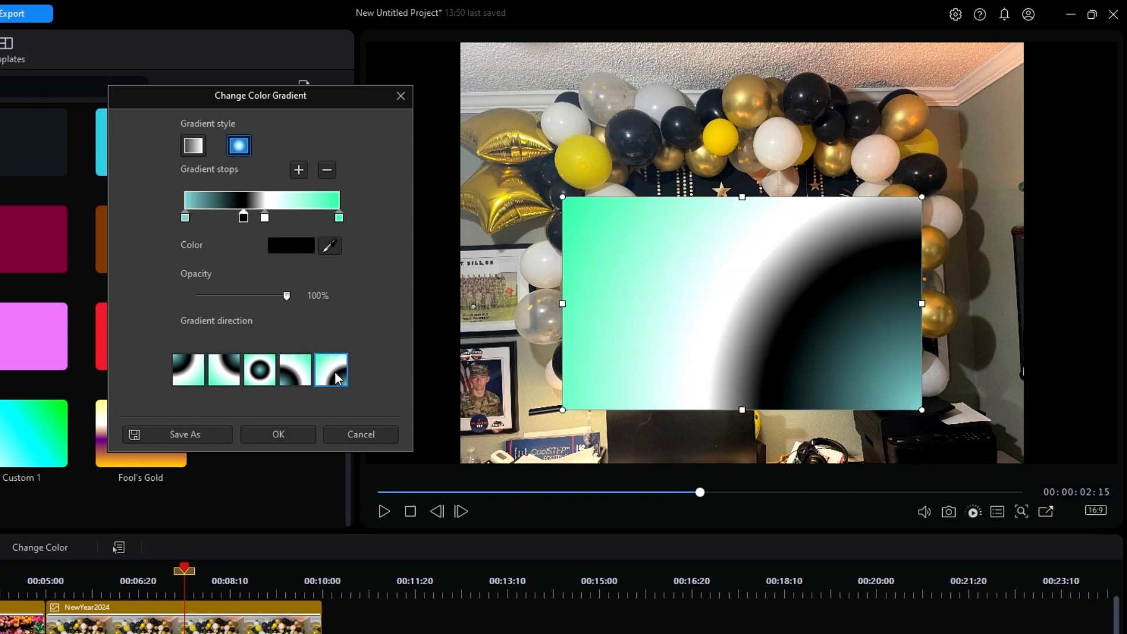
{"action": "left_click", "coordinate": [259, 372]}
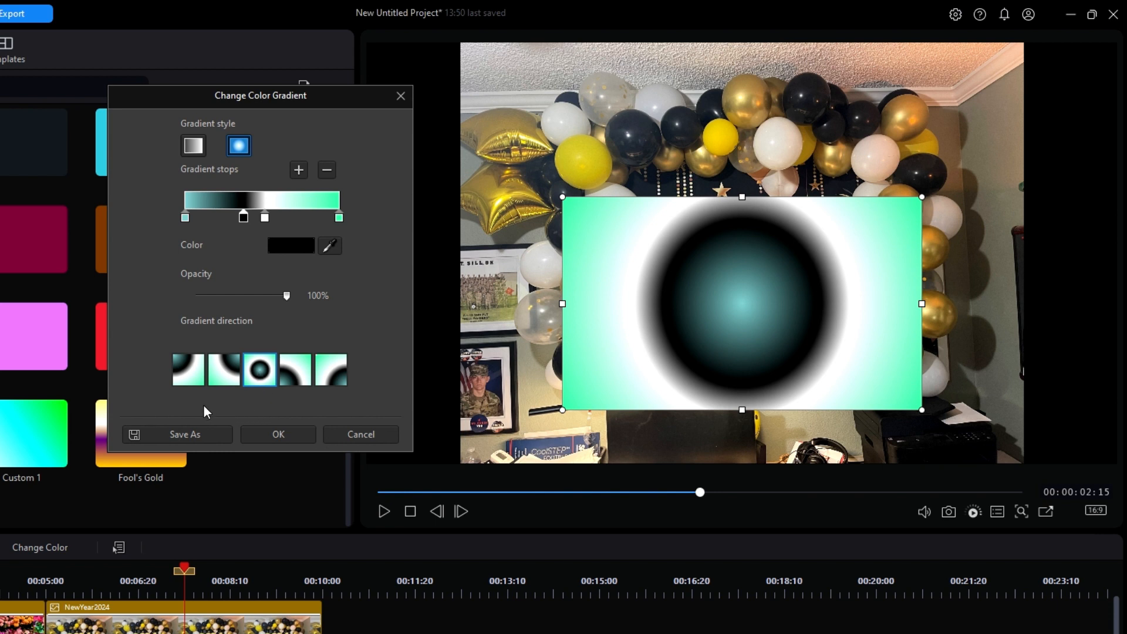
Step: Save the radial gradient as a custom template named Ugly and apply it to the Gradient 07 clip
{"action": "left_click", "coordinate": [192, 433]}
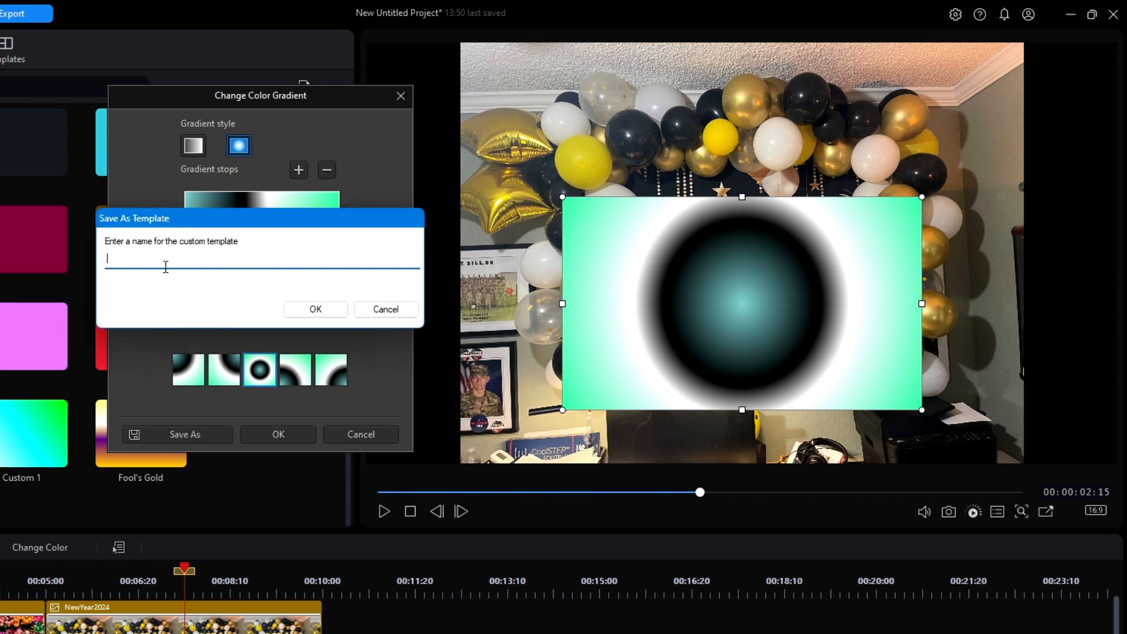
{"action": "type", "text": "Ugly"}
{"action": "left_click", "coordinate": [330, 307]}
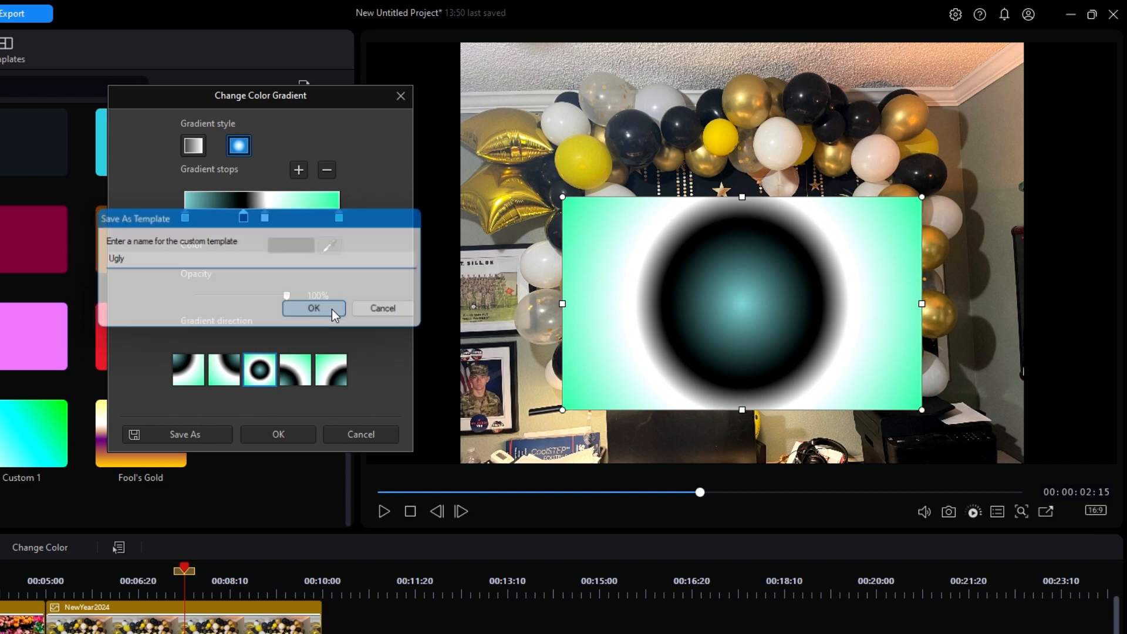
{"action": "left_click", "coordinate": [276, 436]}
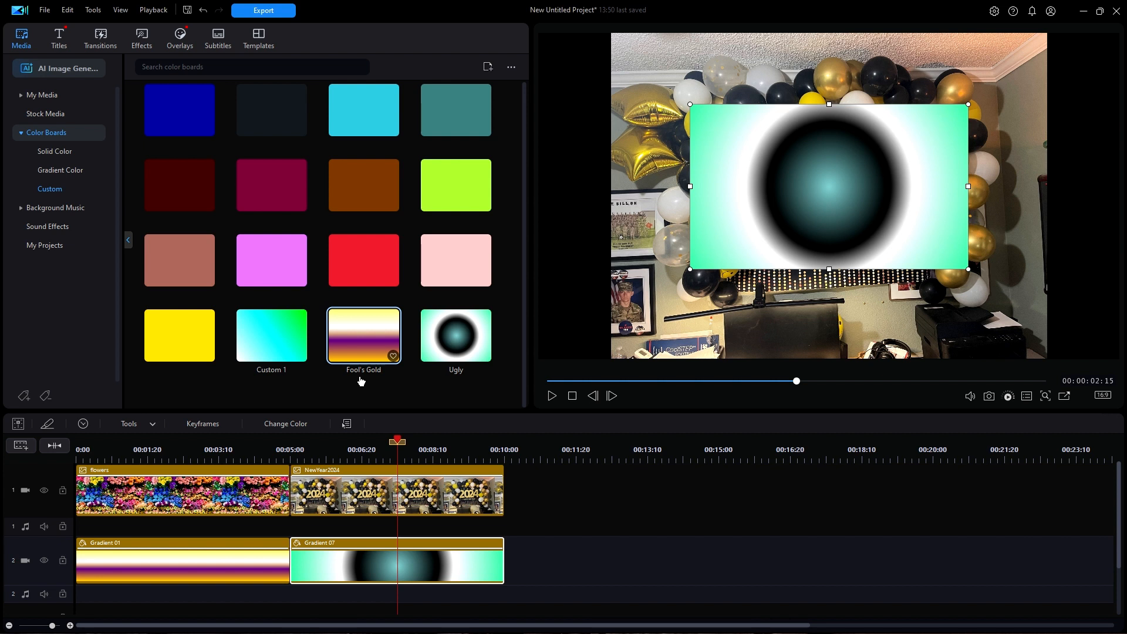
Step: Remove the Ugly template from the custom color boards and select the Fool's Gold board
{"action": "right_click", "coordinate": [458, 333]}
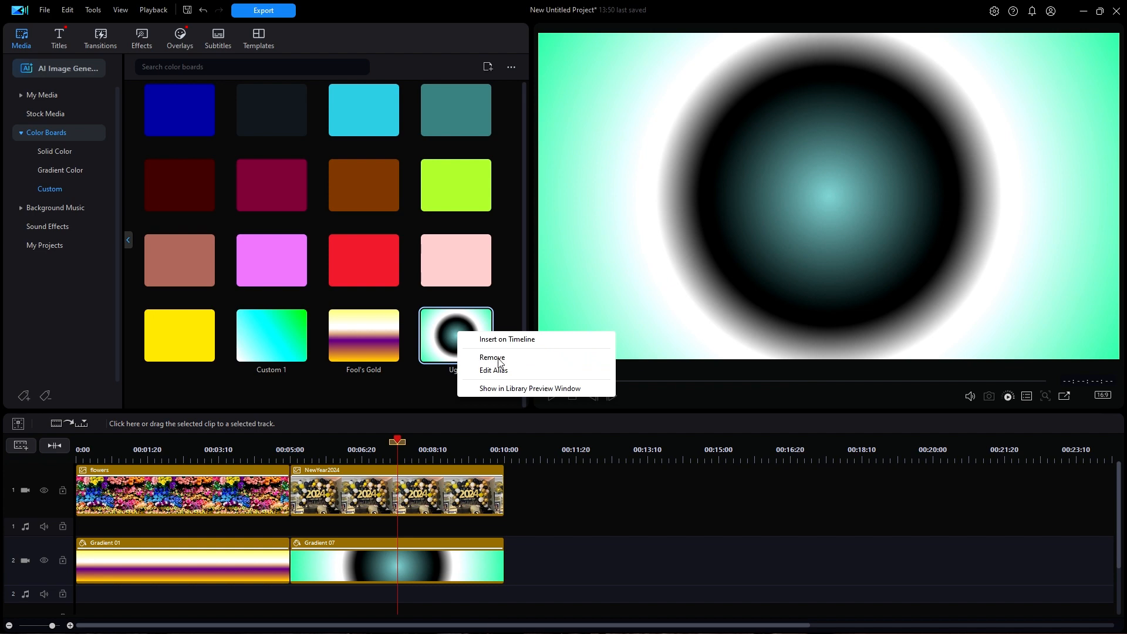
{"action": "left_click", "coordinate": [501, 358]}
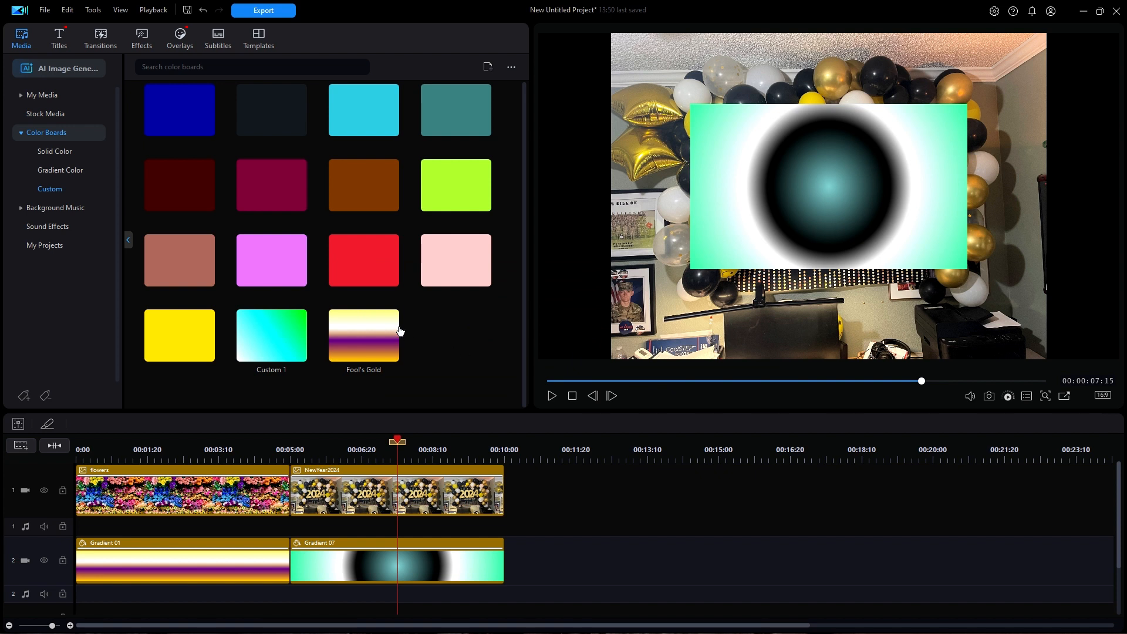
{"action": "left_click", "coordinate": [368, 336]}
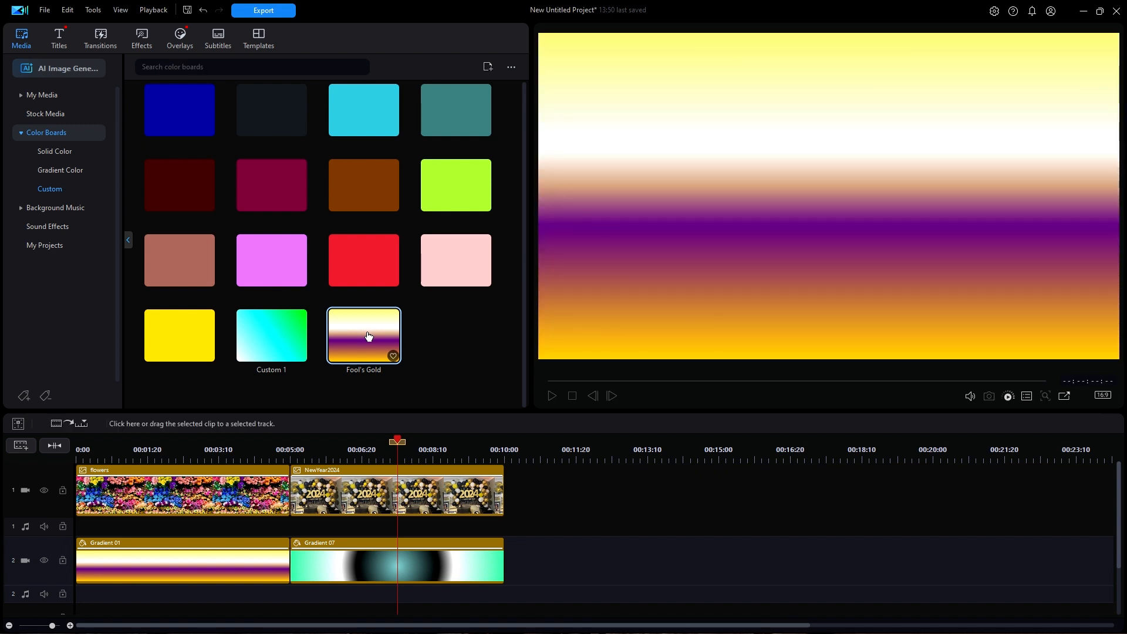